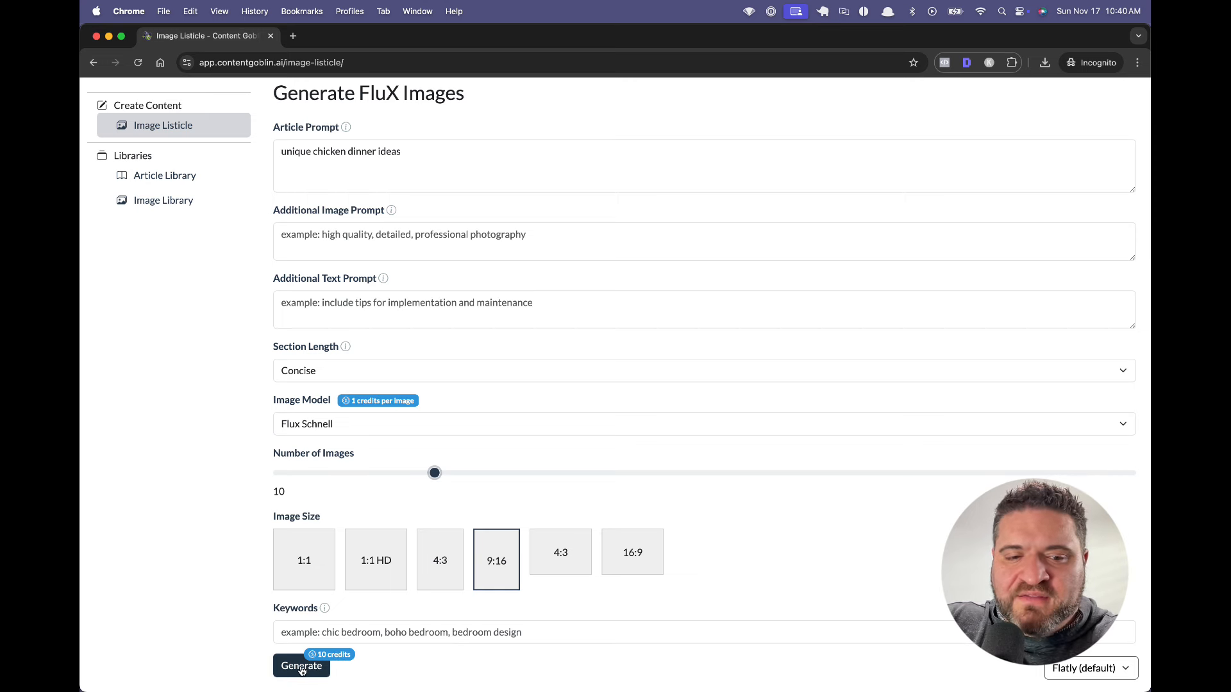
Step: Generate the image listicle for "unique chicken dinner ideas" with 10 Flux Schnell images in 9:16 format
{"action": "left_click", "coordinate": [301, 670]}
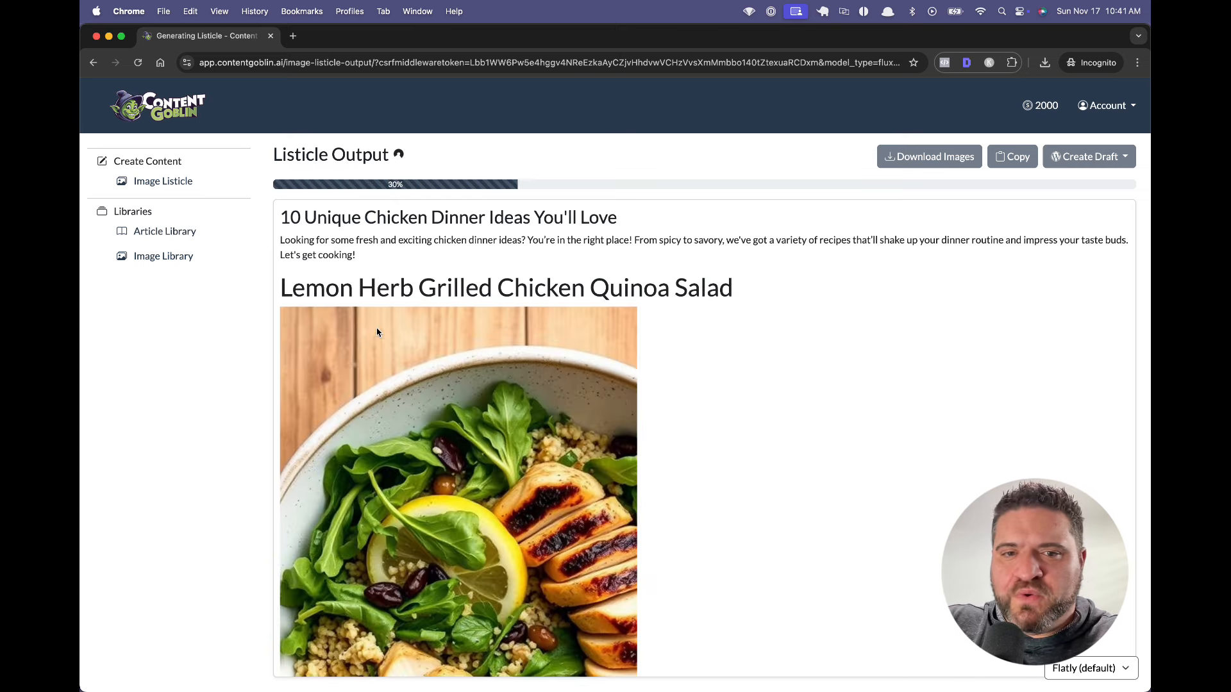
Step: Review the generated chicken dinner listicle, examining the images, headings and descriptions from the introduction through the final recipe
{"action": "scroll", "coordinate": [440, 385], "scroll_direction": "down", "scroll_amount": 1}
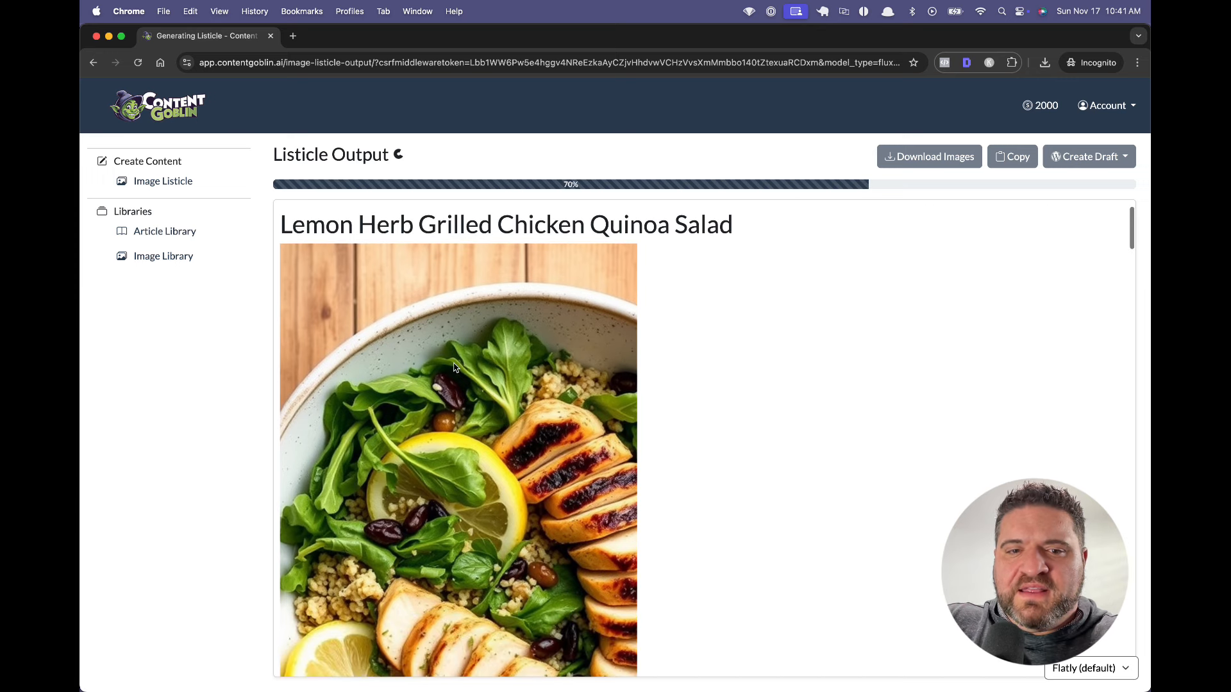
{"action": "scroll", "coordinate": [492, 419], "scroll_direction": "down", "scroll_amount": 3}
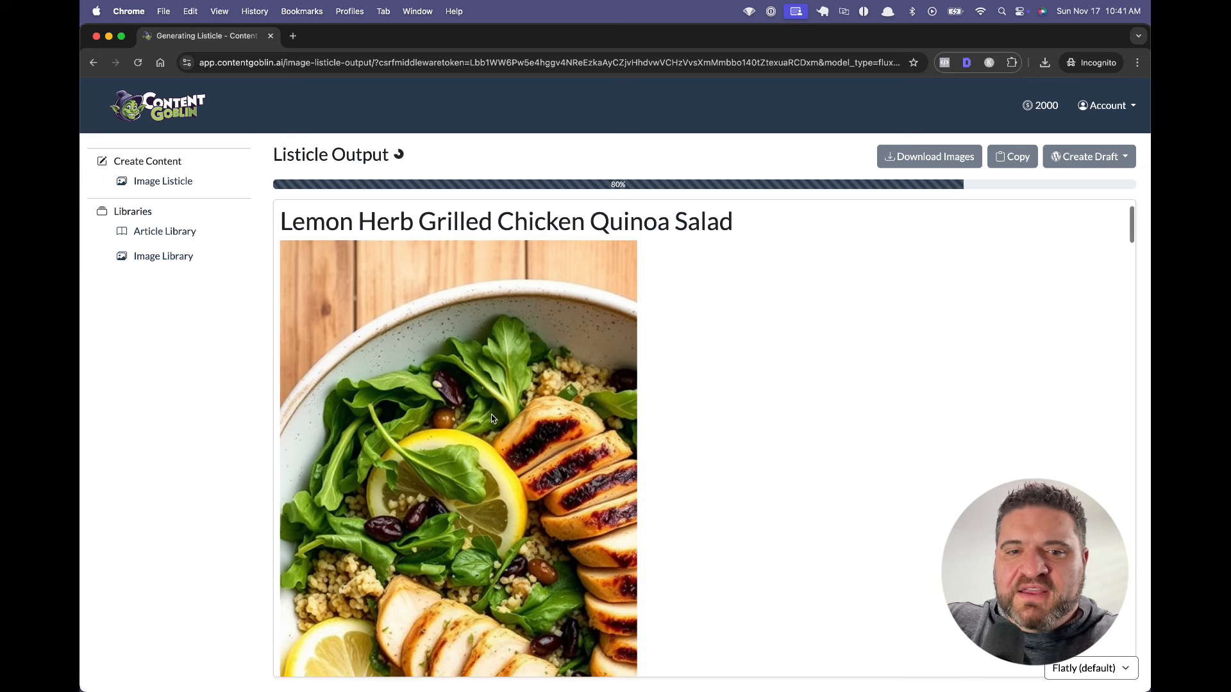
{"action": "scroll", "coordinate": [492, 419], "scroll_direction": "down", "scroll_amount": 3}
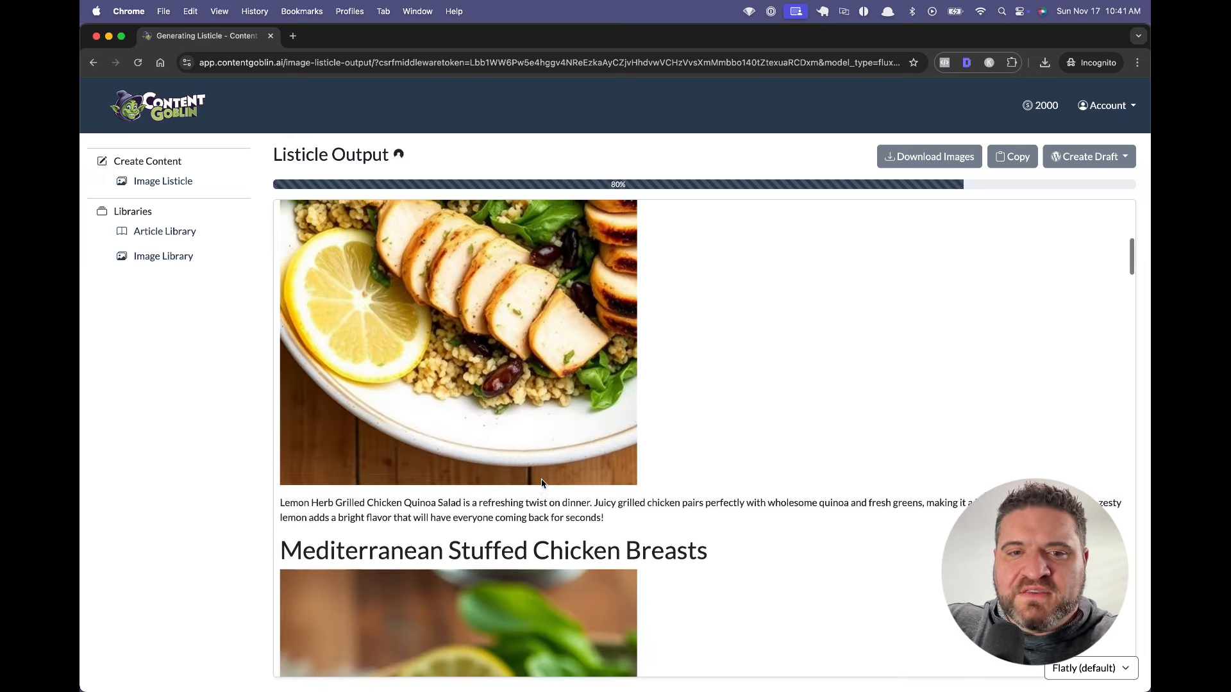
{"action": "scroll", "coordinate": [443, 300], "scroll_direction": "up", "scroll_amount": 3}
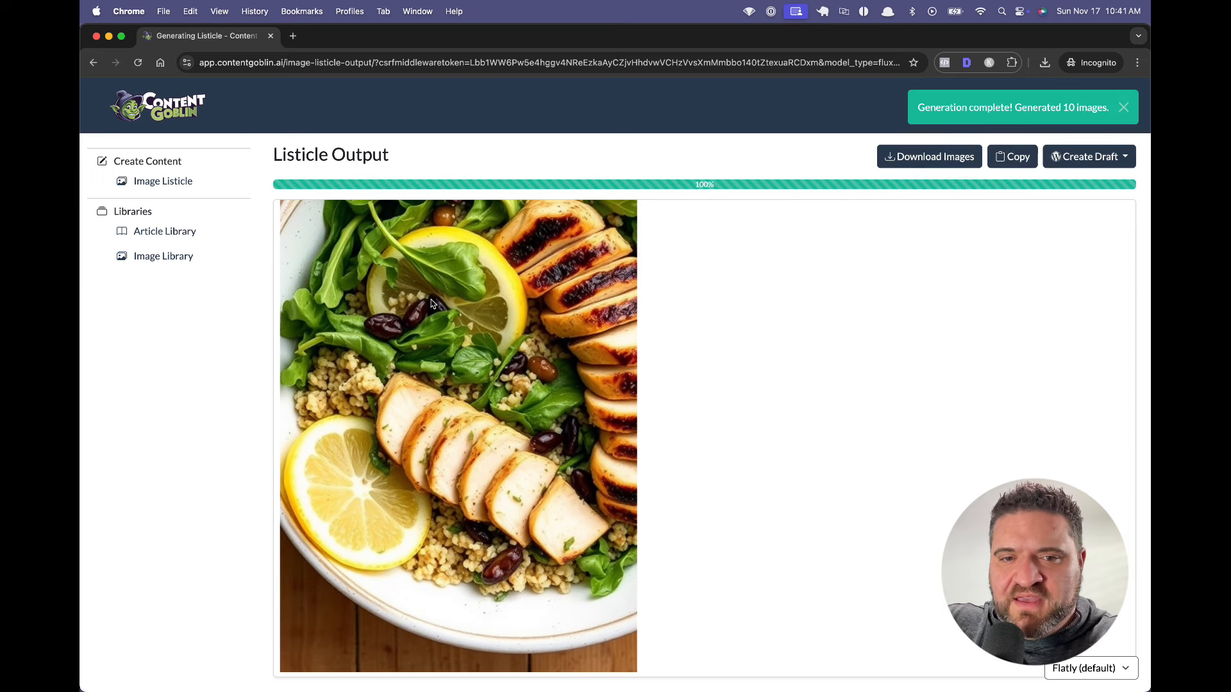
{"action": "scroll", "coordinate": [431, 303], "scroll_direction": "up", "scroll_amount": 5}
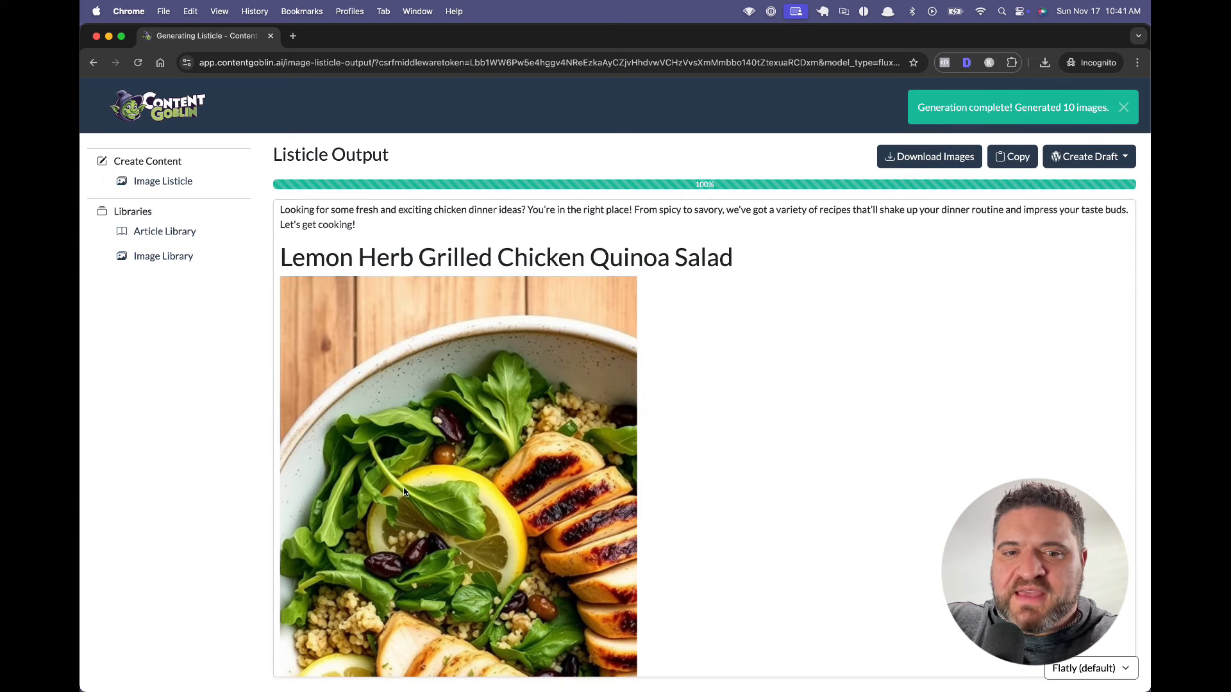
{"action": "scroll", "coordinate": [475, 370], "scroll_direction": "up", "scroll_amount": 1}
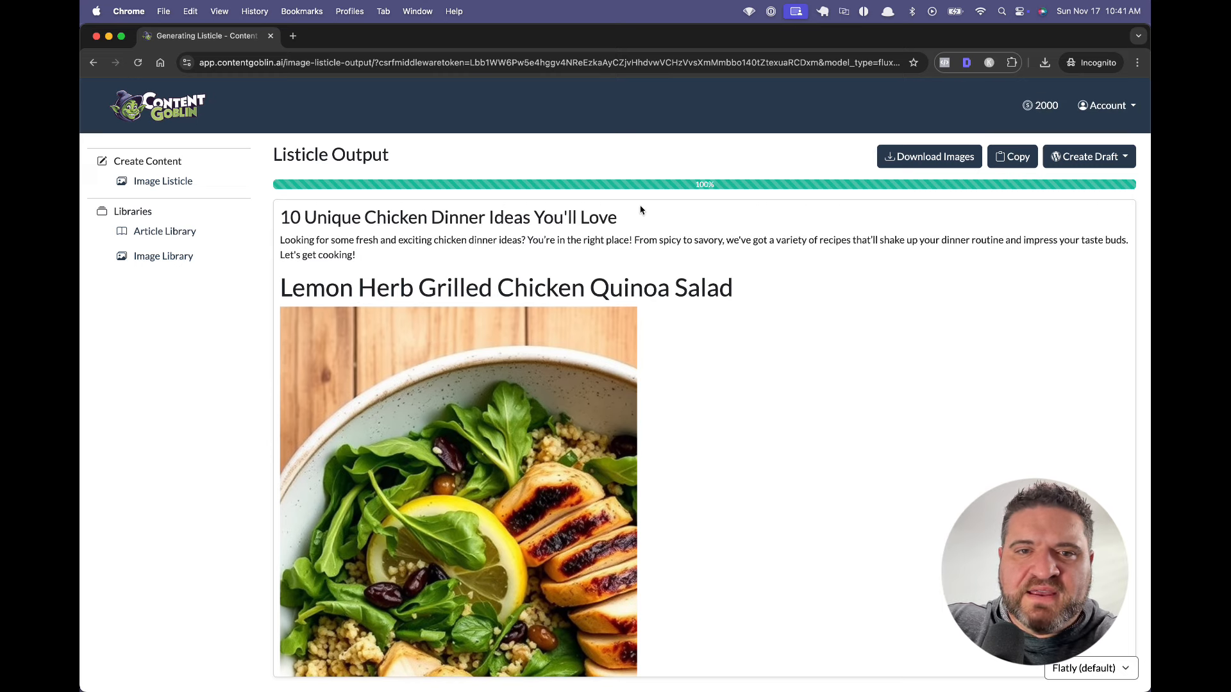
{"action": "scroll", "coordinate": [725, 258], "scroll_direction": "down", "scroll_amount": 12}
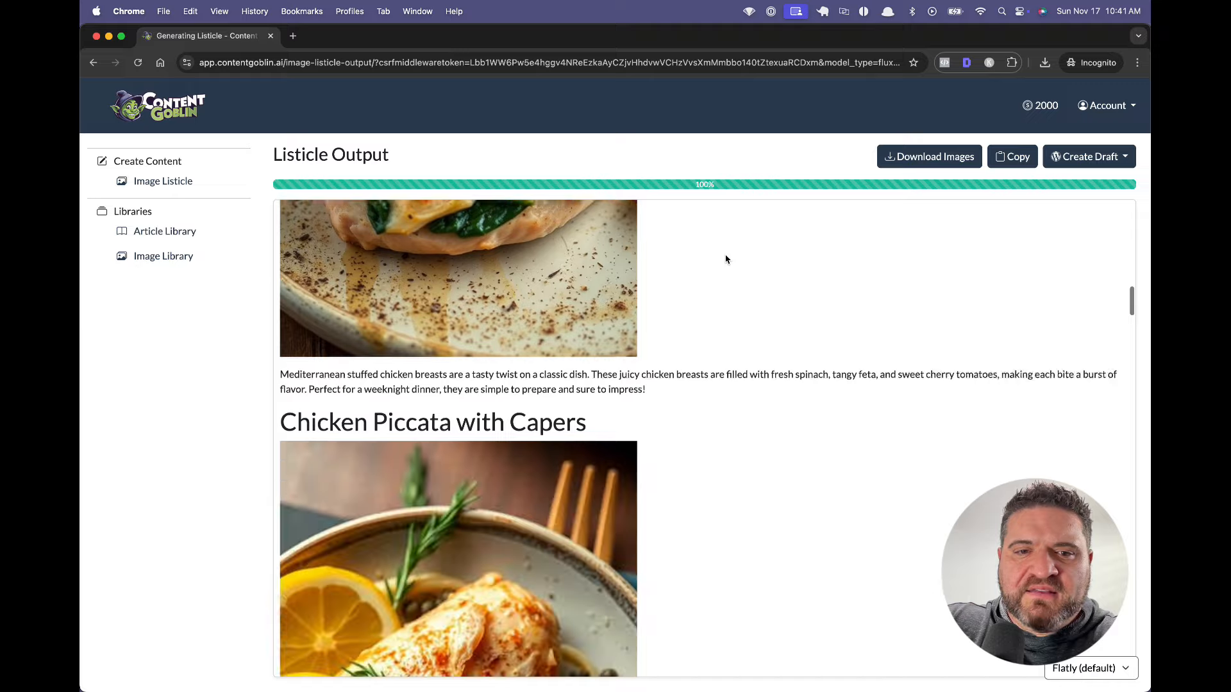
{"action": "scroll", "coordinate": [725, 259], "scroll_direction": "down", "scroll_amount": 12}
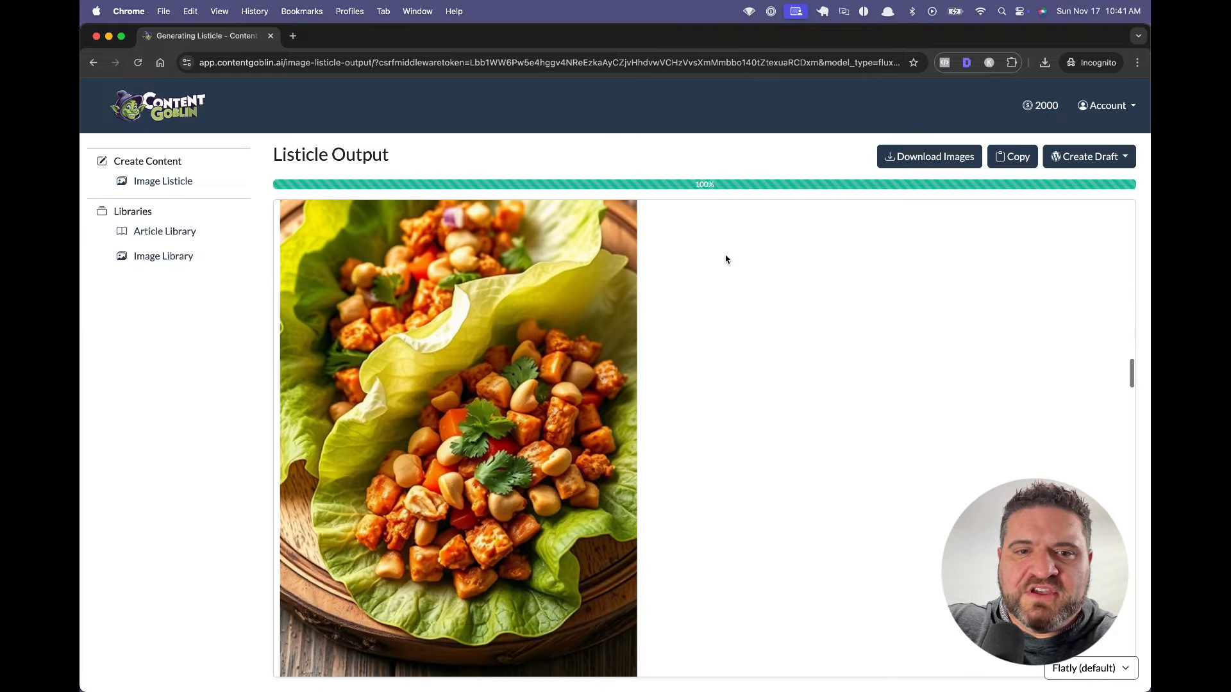
{"action": "scroll", "coordinate": [725, 258], "scroll_direction": "down", "scroll_amount": 15}
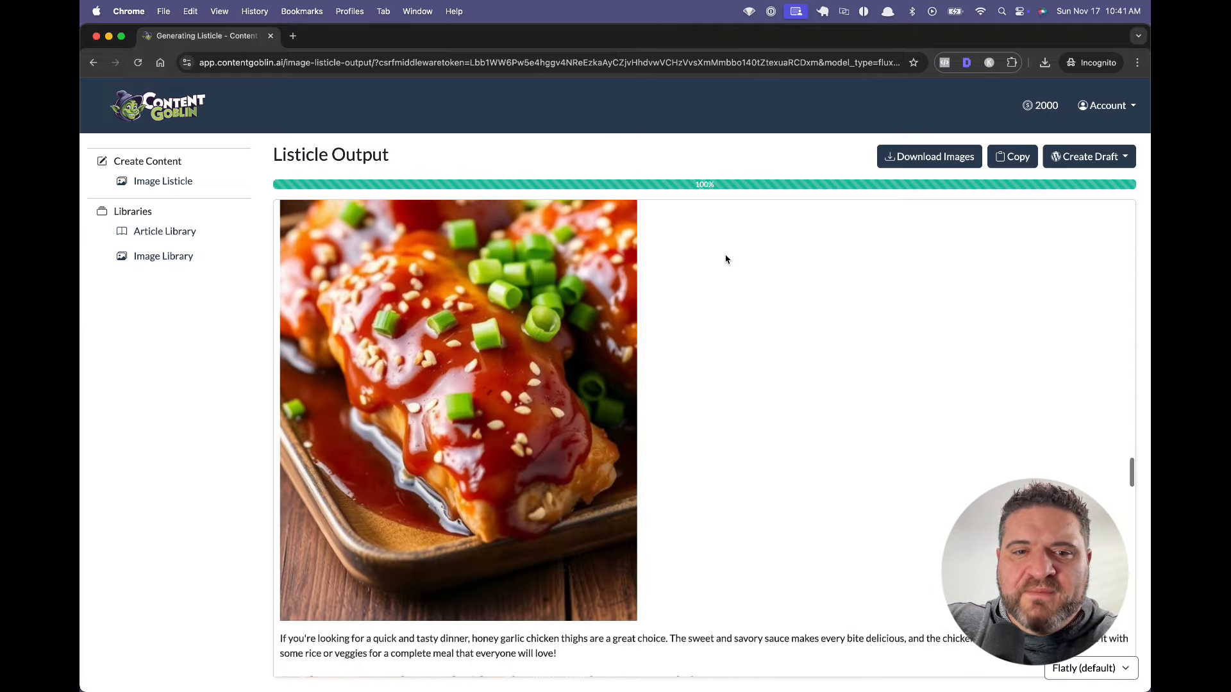
{"action": "scroll", "coordinate": [726, 258], "scroll_direction": "down", "scroll_amount": 15}
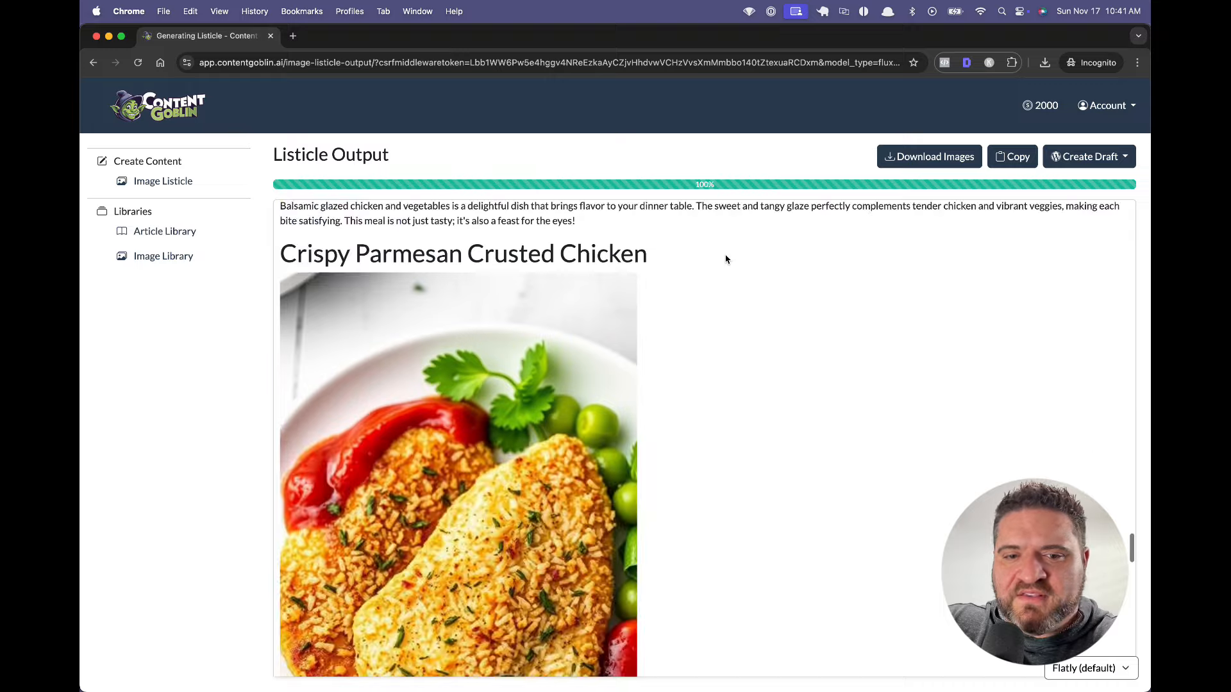
{"action": "scroll", "coordinate": [726, 258], "scroll_direction": "down", "scroll_amount": 15}
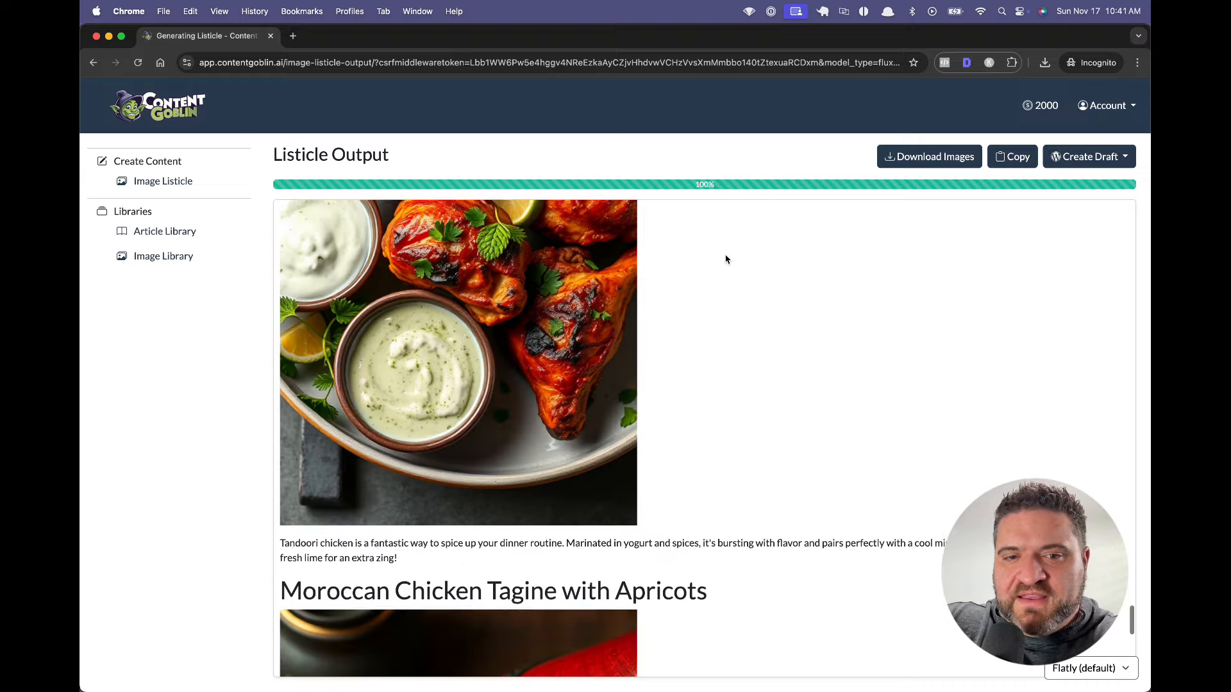
{"action": "scroll", "coordinate": [725, 259], "scroll_direction": "down", "scroll_amount": 8}
{"action": "scroll", "coordinate": [726, 258], "scroll_direction": "up", "scroll_amount": 6}
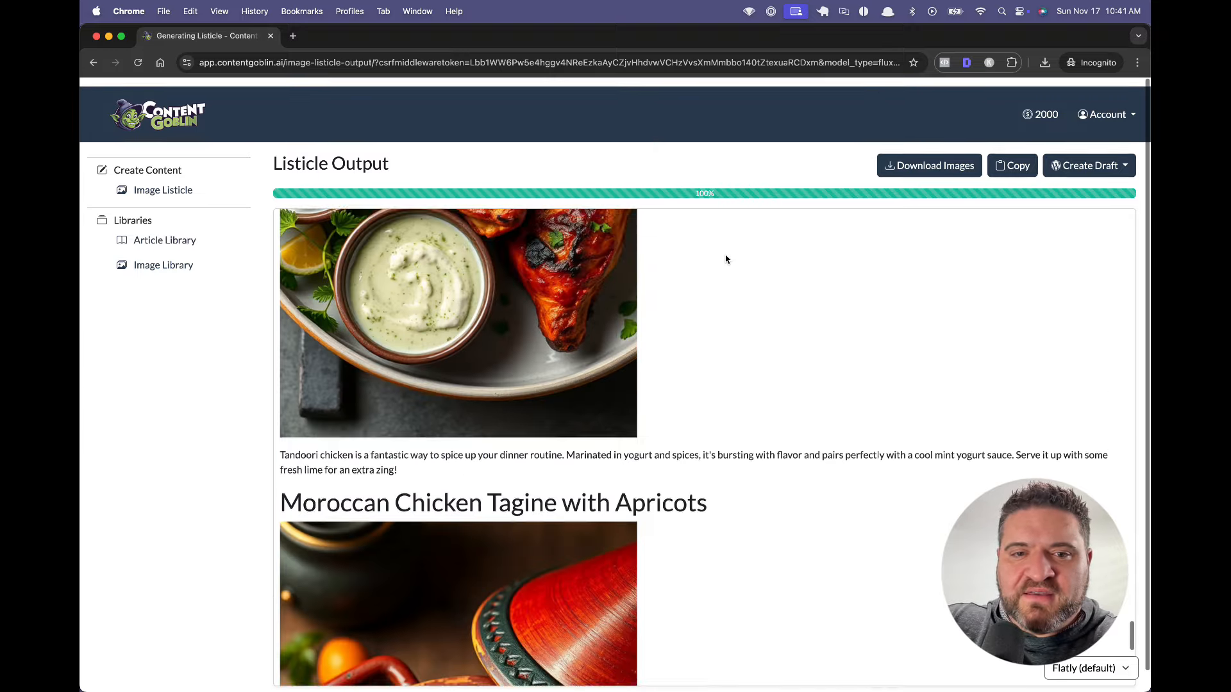
{"action": "scroll", "coordinate": [726, 258], "scroll_direction": "up", "scroll_amount": 15}
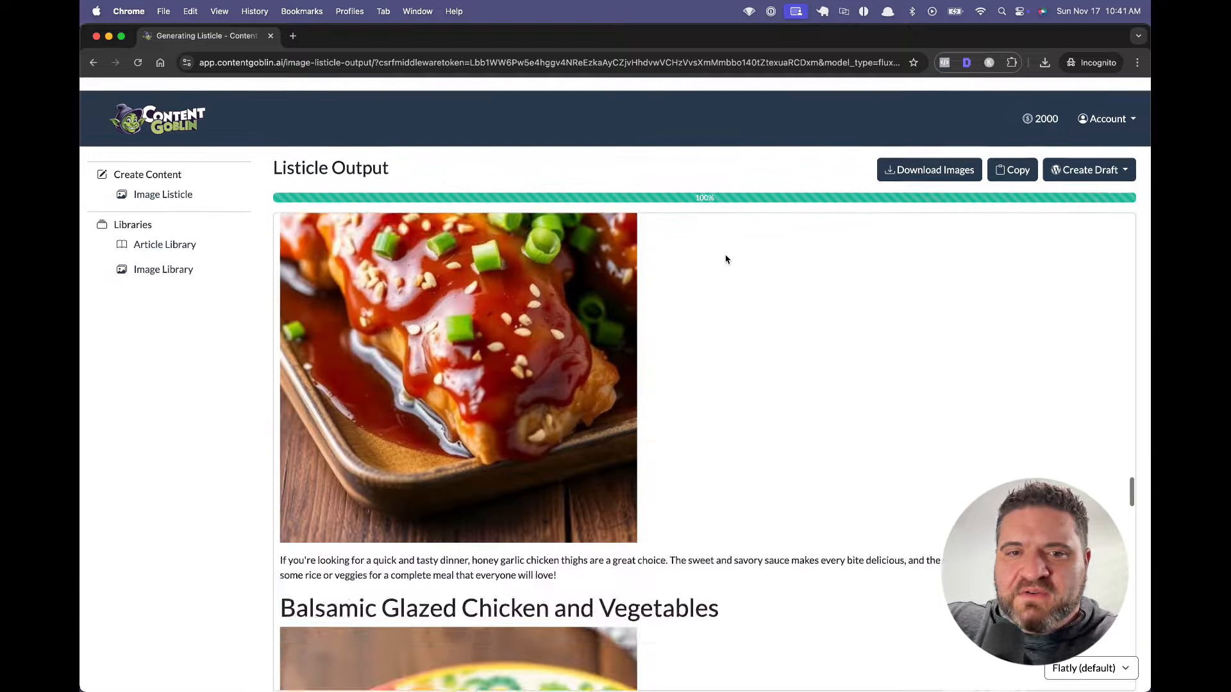
{"action": "scroll", "coordinate": [726, 259], "scroll_direction": "up", "scroll_amount": 15}
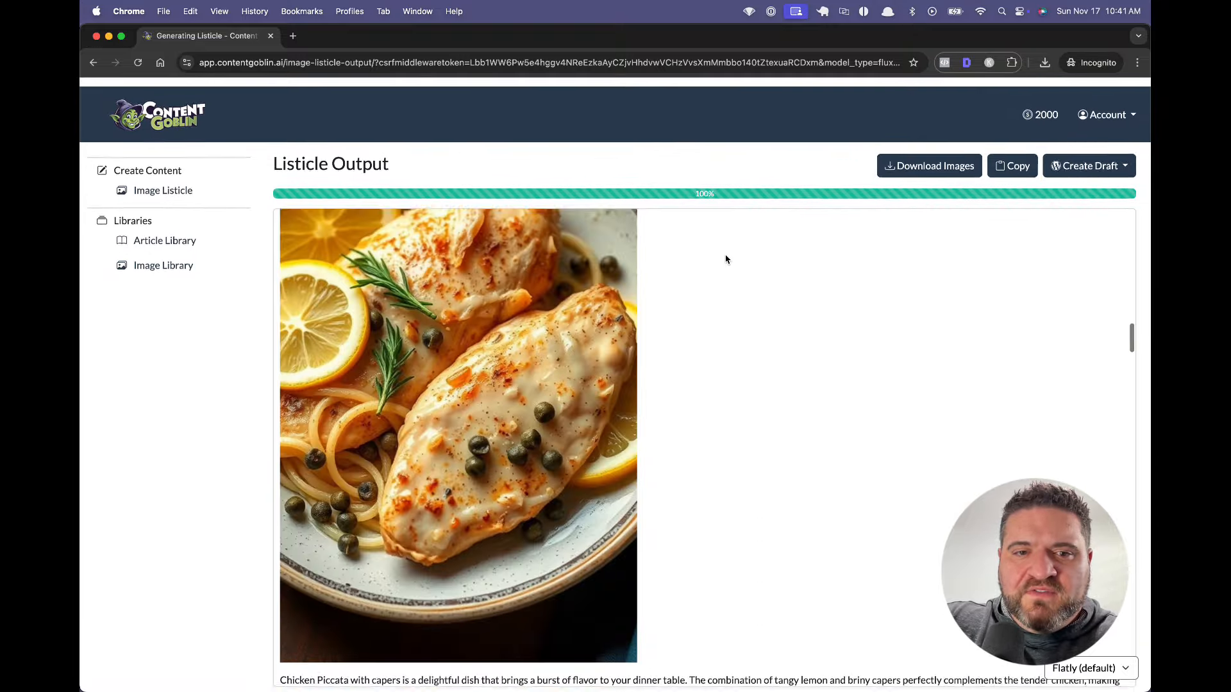
{"action": "scroll", "coordinate": [726, 258], "scroll_direction": "up", "scroll_amount": 15}
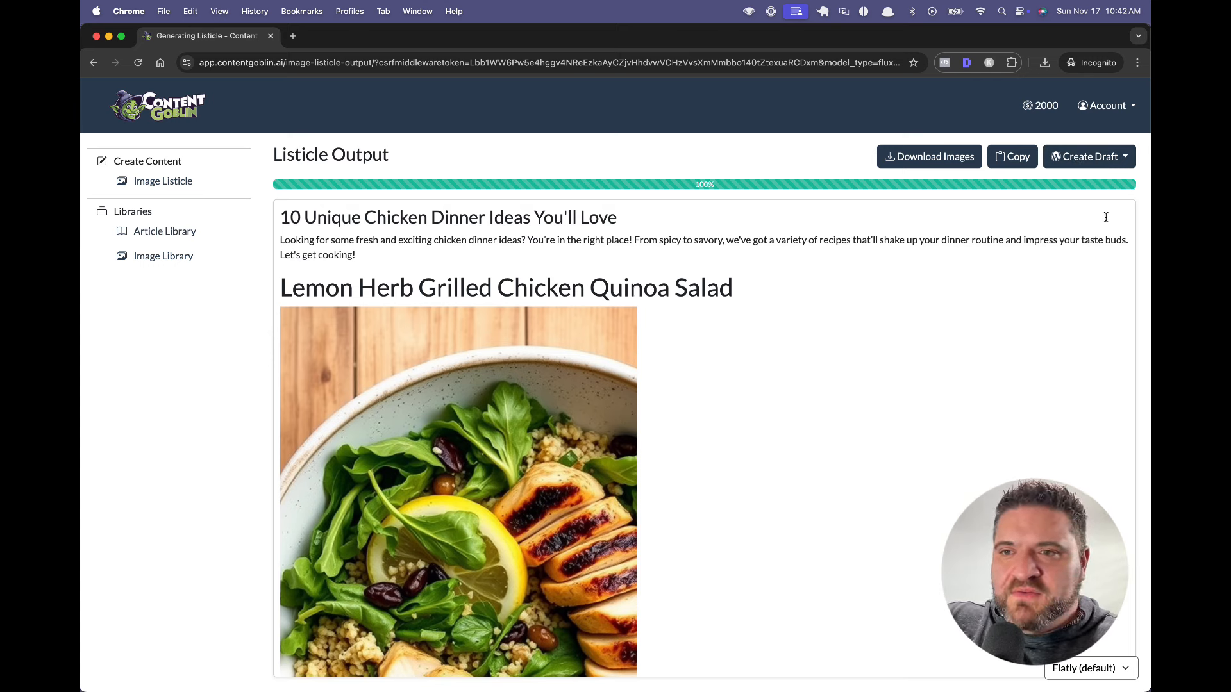
{"action": "left_click", "coordinate": [1128, 107]}
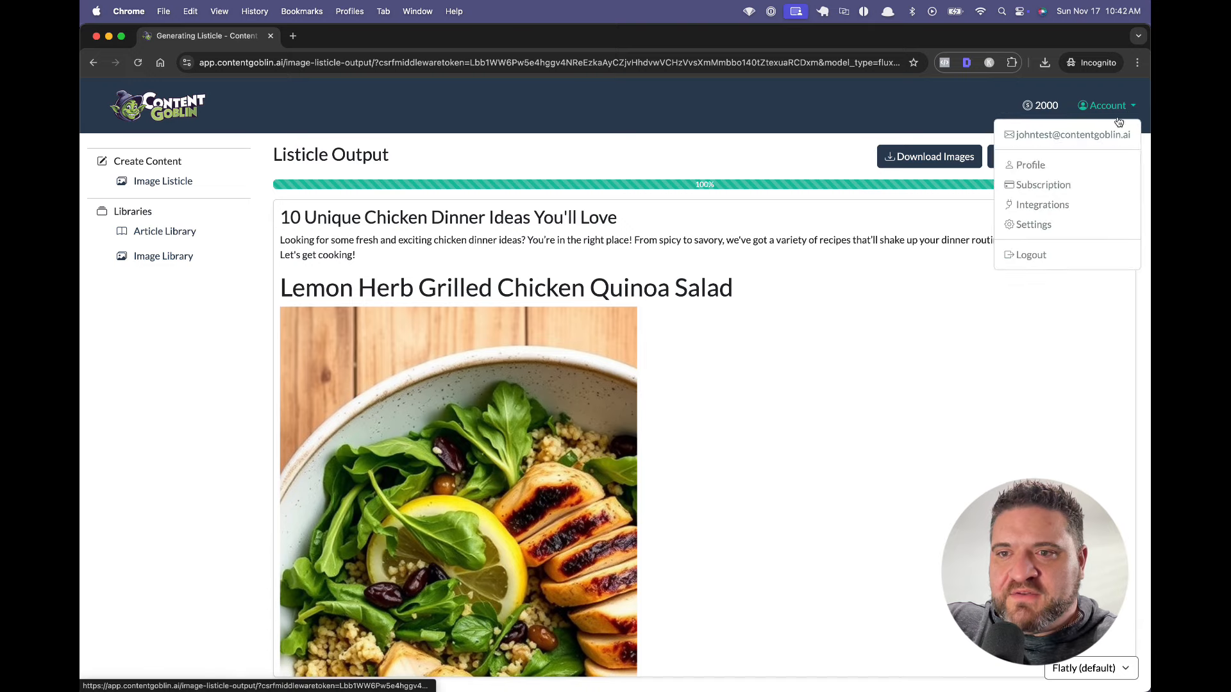
{"action": "left_click", "coordinate": [1061, 206]}
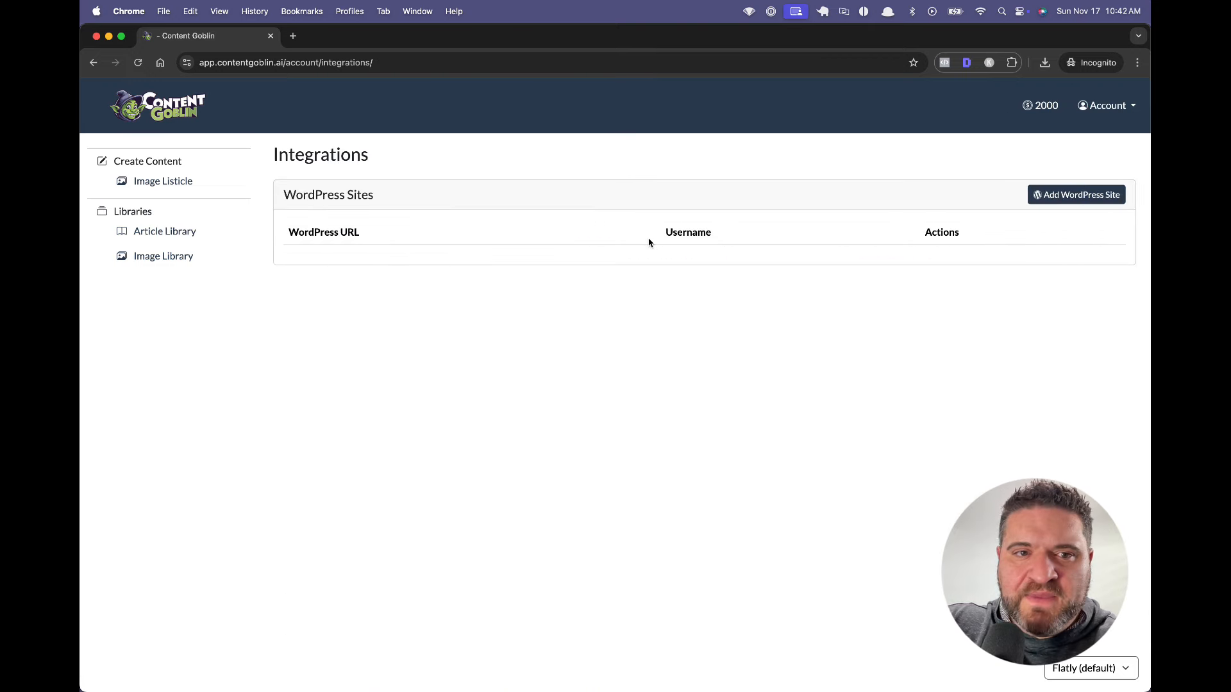
{"action": "left_click", "coordinate": [1052, 198]}
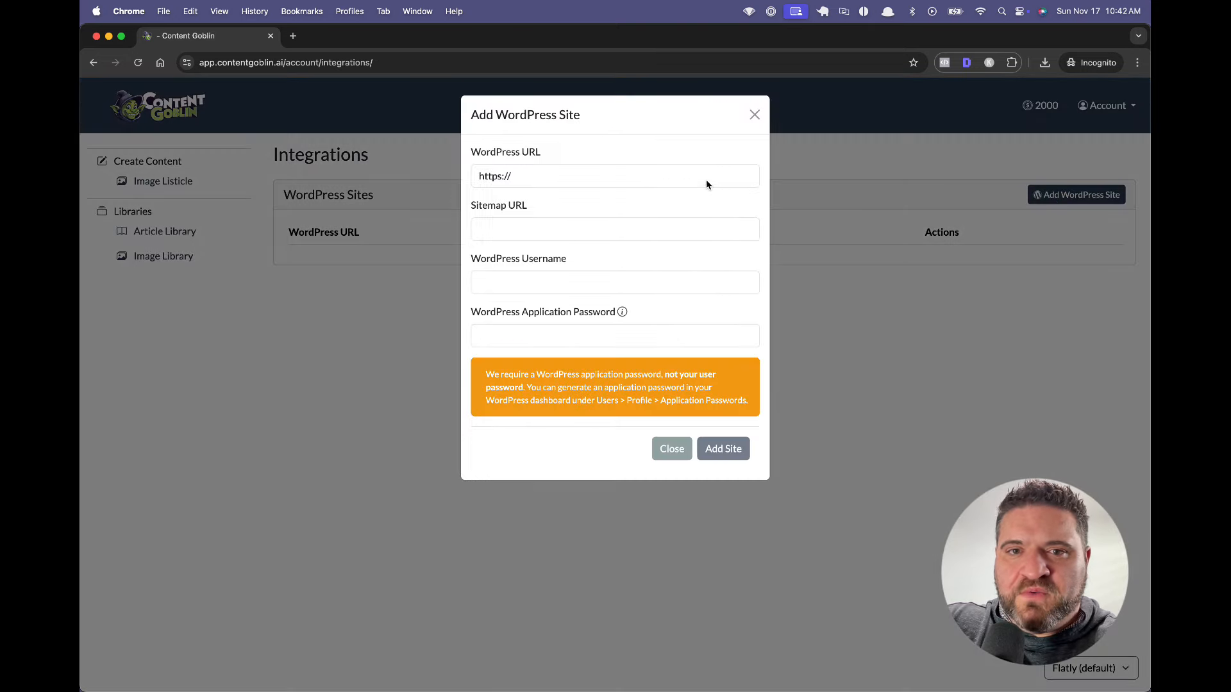
{"action": "left_click", "coordinate": [594, 184]}
{"action": "type", "text": "pu"}
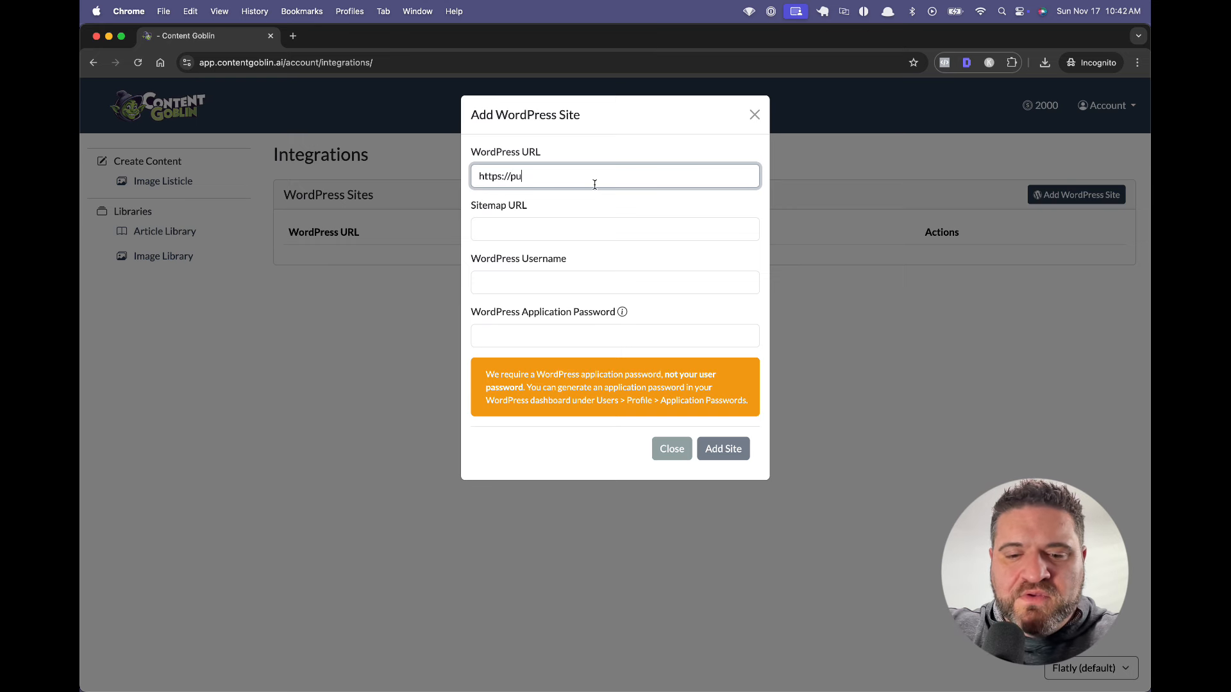
{"action": "type", "text": "ppersplace.com"}
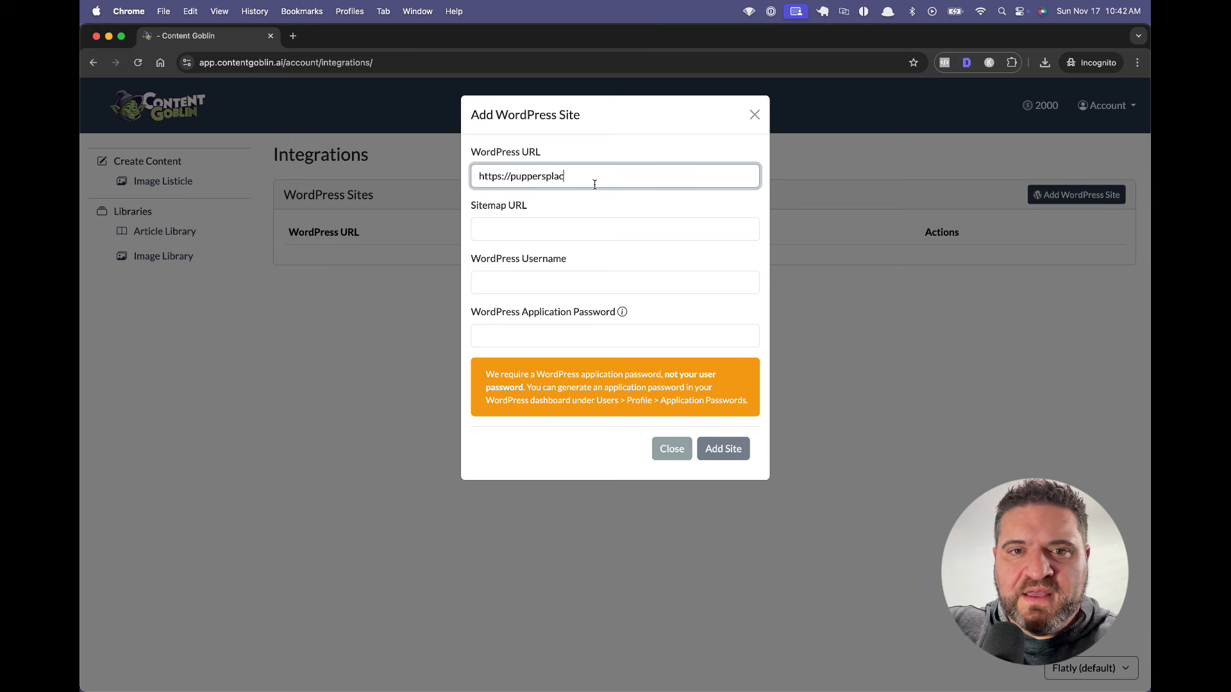
{"action": "key", "text": "Tab"}
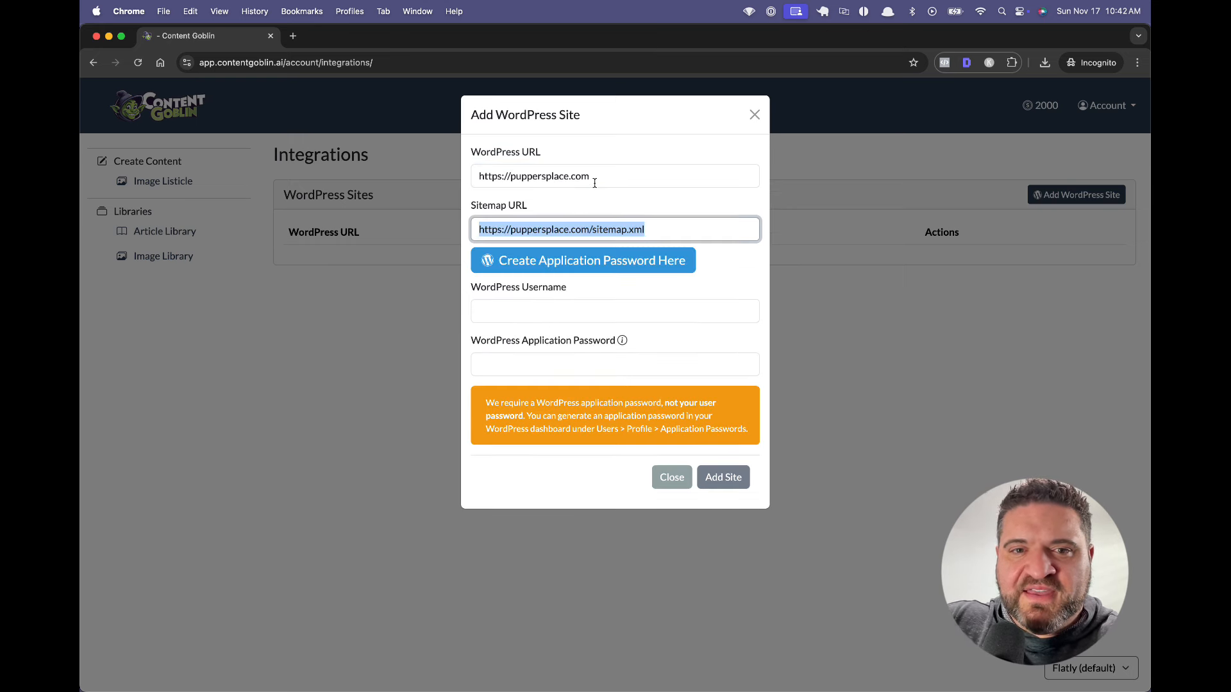
{"action": "left_click", "coordinate": [586, 306]}
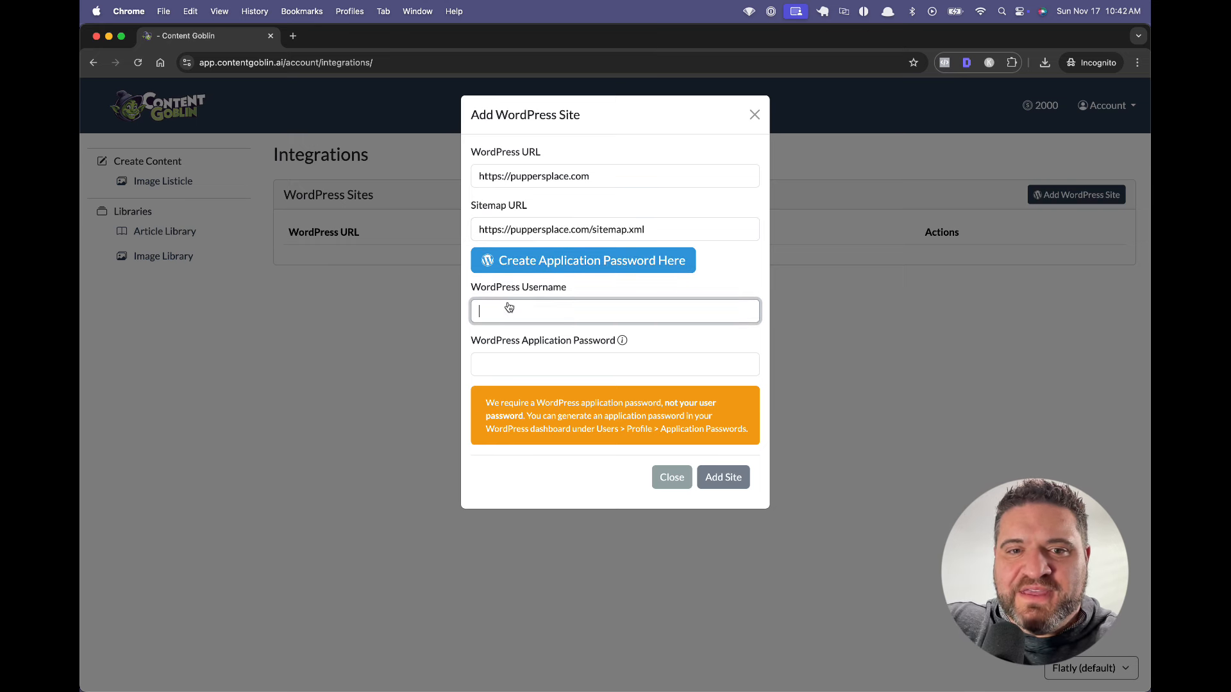
{"action": "type", "text": "puppersplace"}
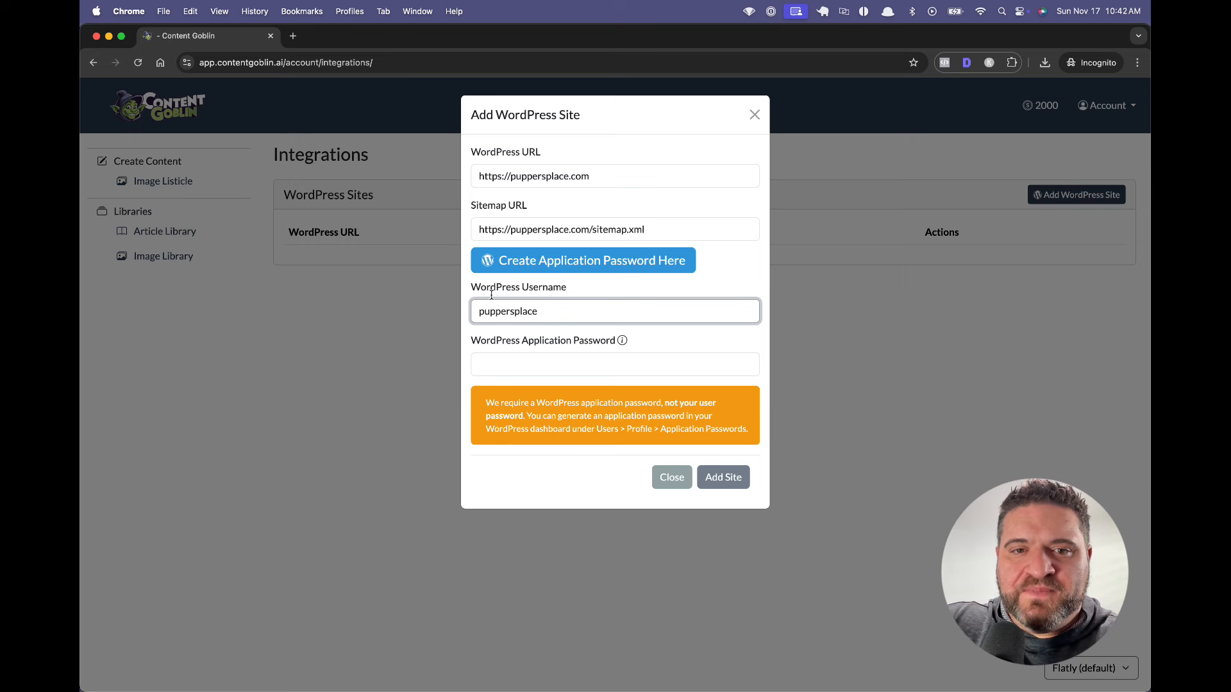
{"action": "left_click", "coordinate": [515, 364]}
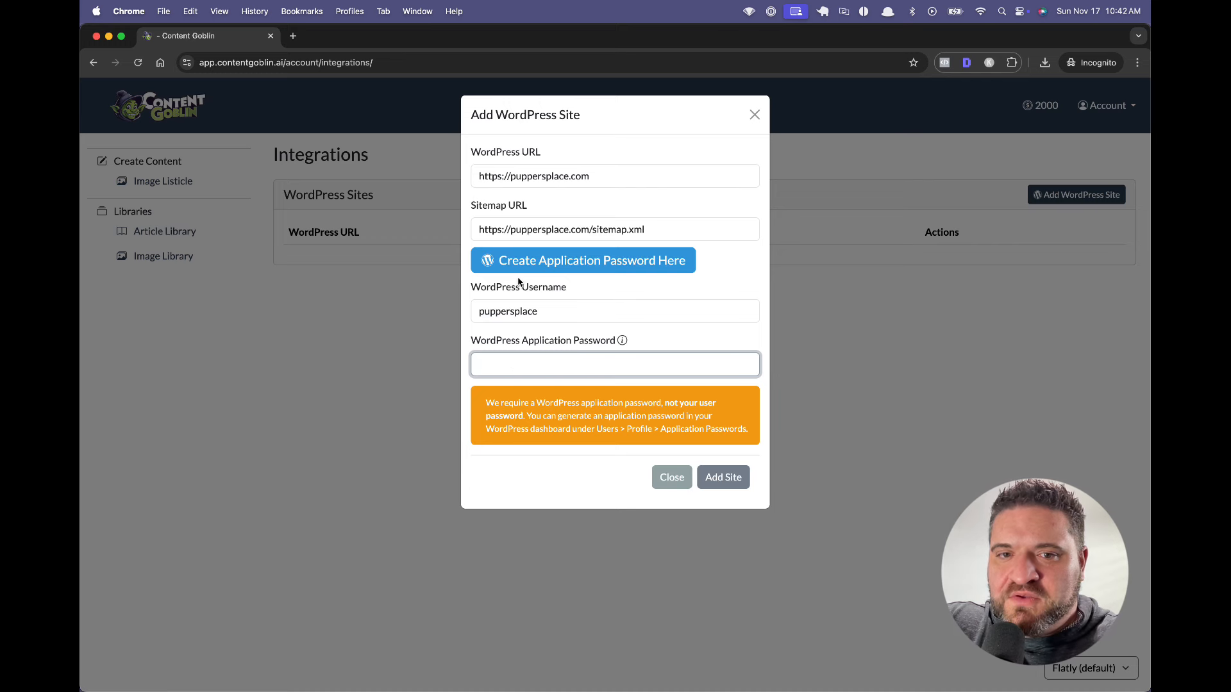
Step: Create a WordPress application password named content_goblin in the site's user profile and copy it
{"action": "left_click", "coordinate": [596, 265]}
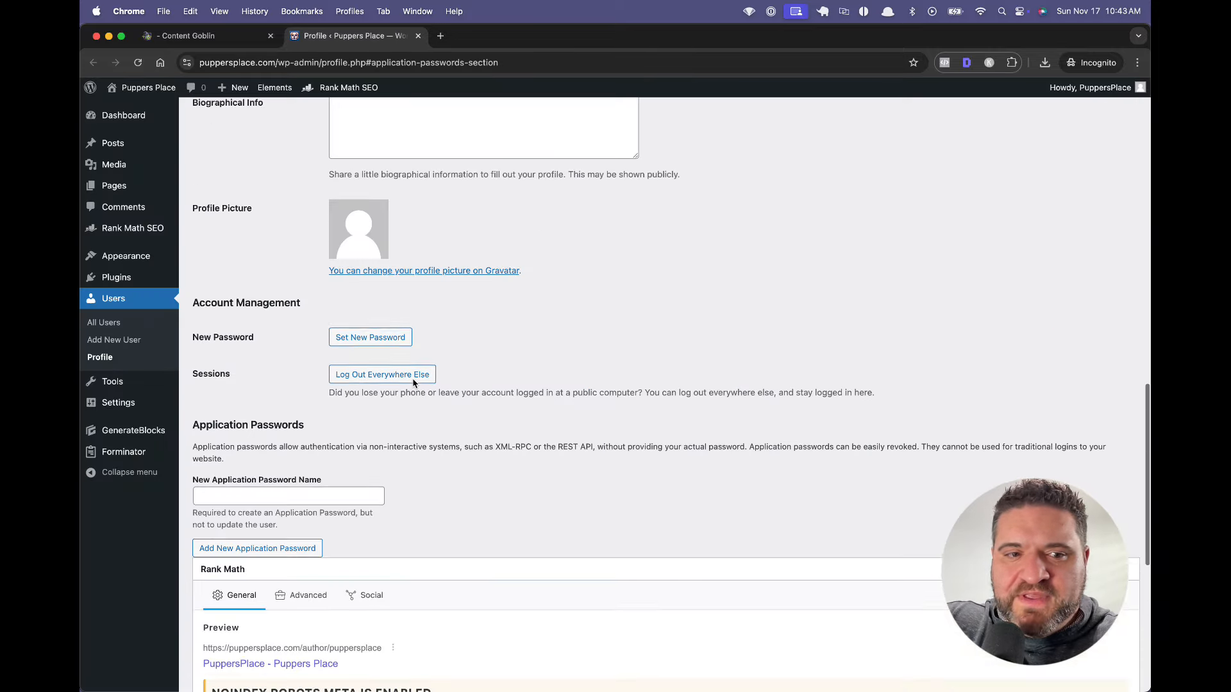
{"action": "scroll", "coordinate": [413, 382], "scroll_direction": "down", "scroll_amount": 5}
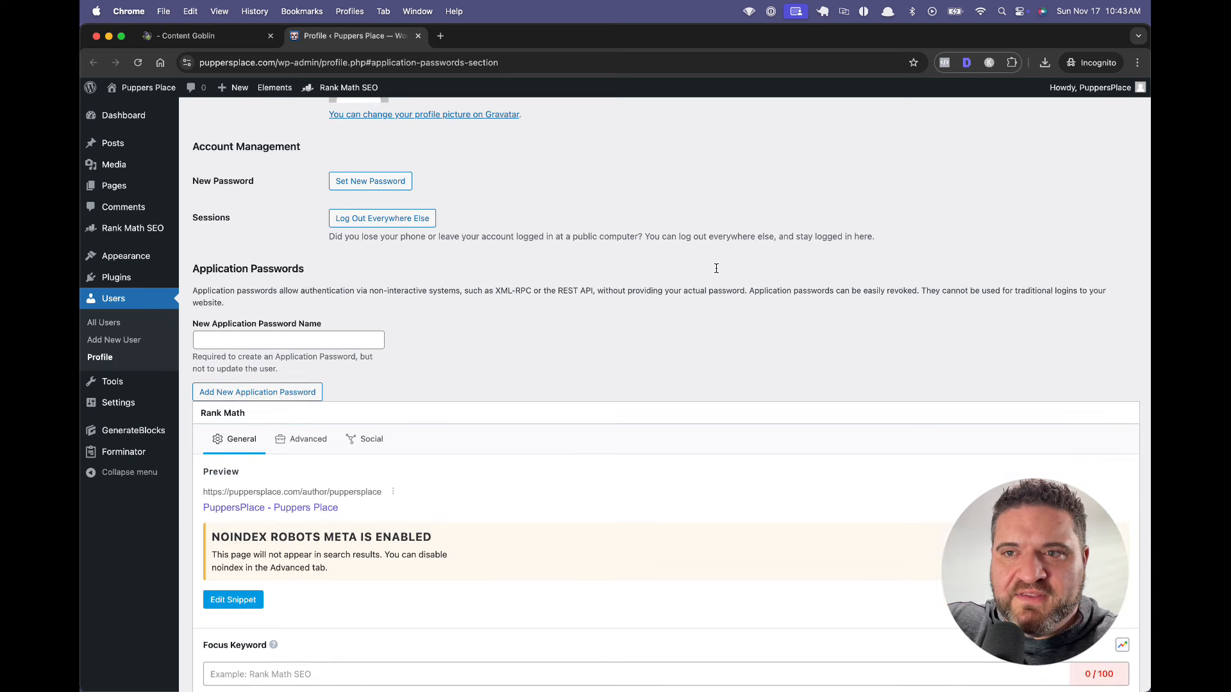
{"action": "left_click", "coordinate": [247, 338]}
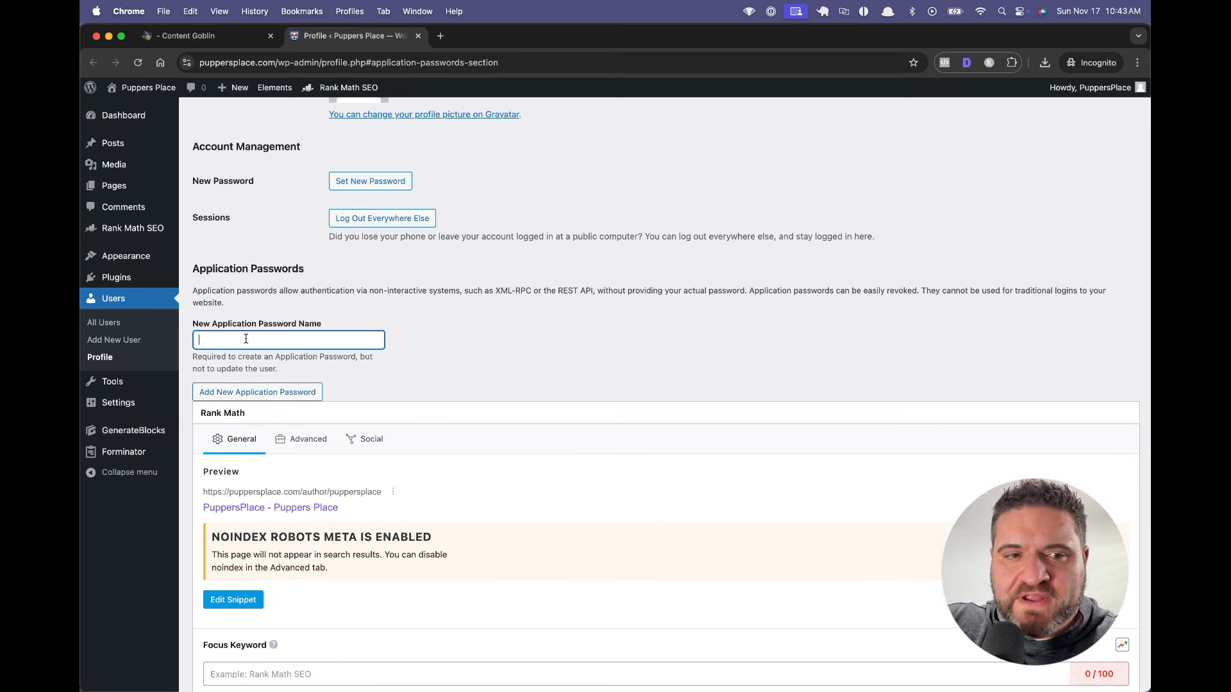
{"action": "type", "text": "conte"}
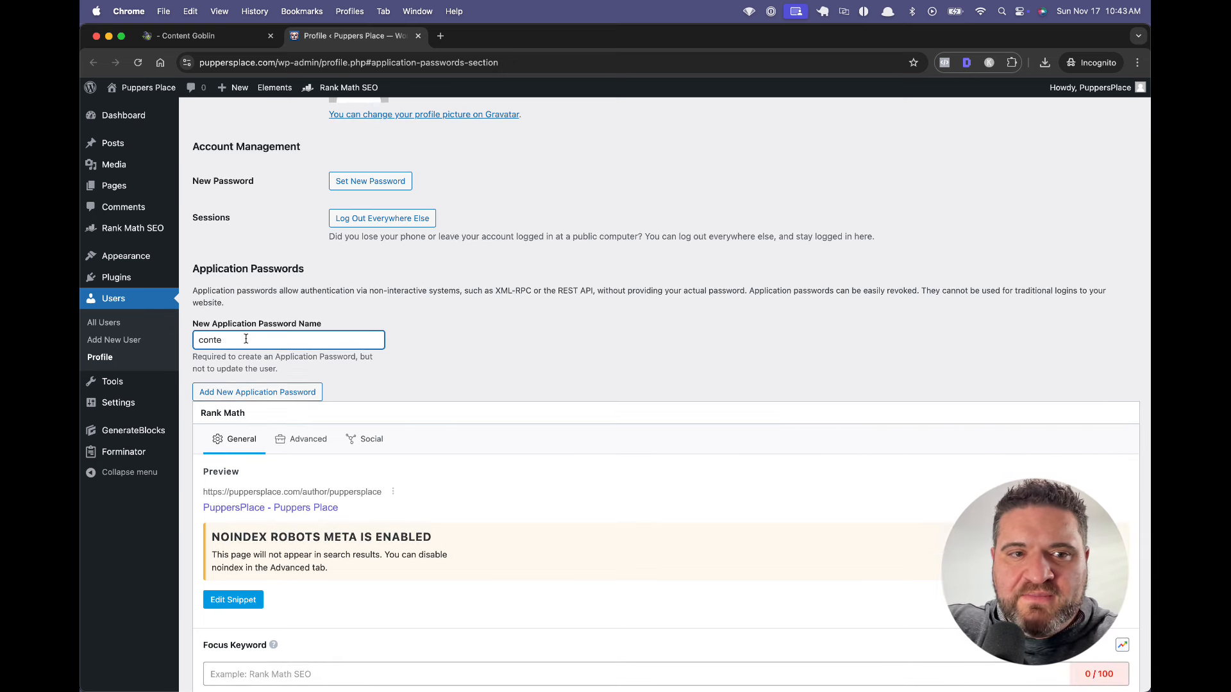
{"action": "type", "text": "tn_gobli"}
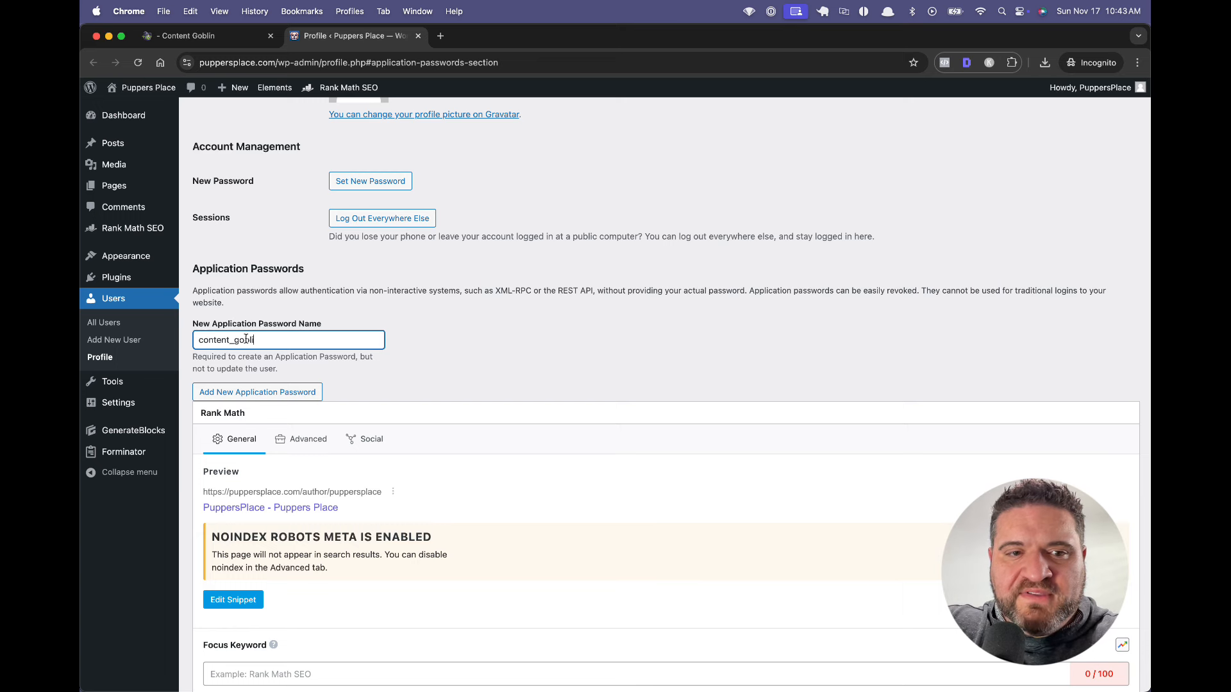
{"action": "type", "text": "n"}
{"action": "left_click", "coordinate": [266, 393]}
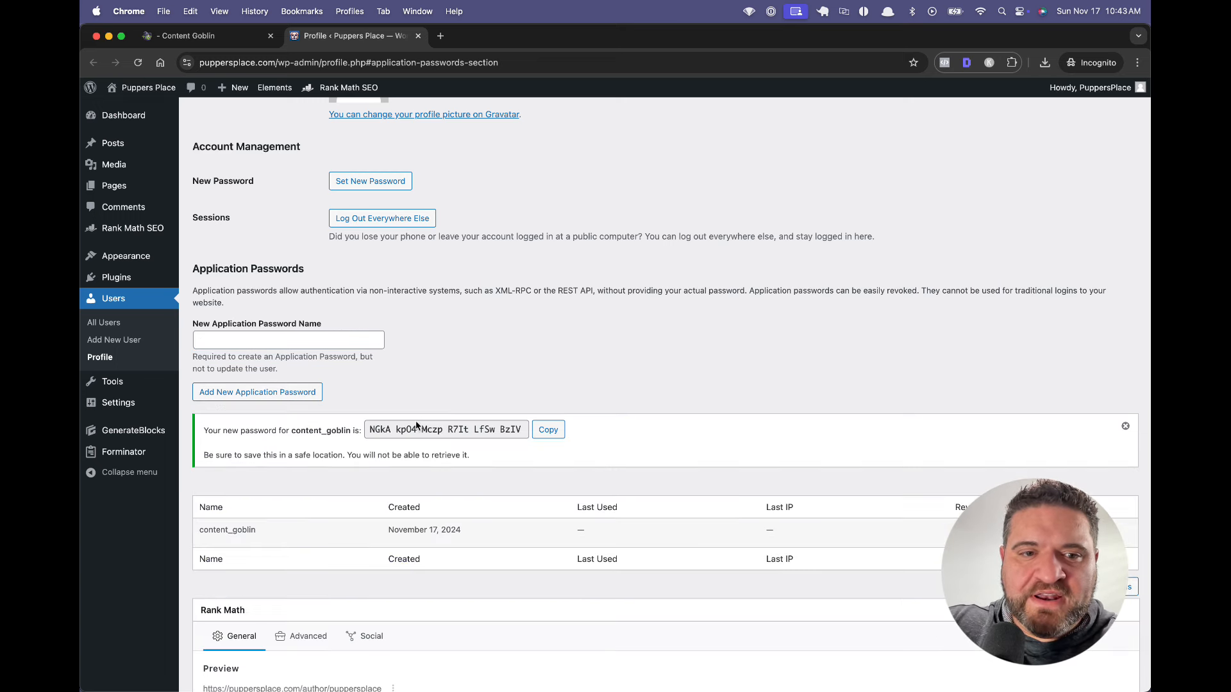
{"action": "left_click", "coordinate": [544, 432]}
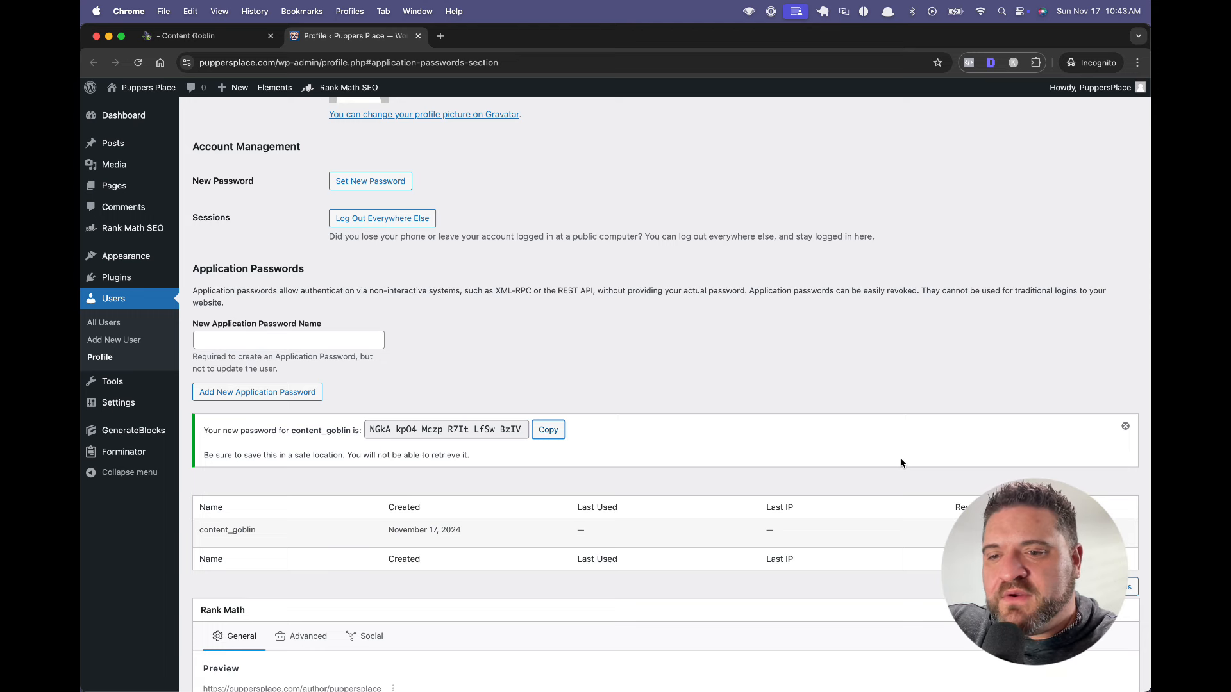
Step: Paste the WordPress application password into the Content Goblin integration form, add the site, and dismiss the notification
{"action": "left_click", "coordinate": [210, 42]}
{"action": "left_click", "coordinate": [558, 364]}
{"action": "key", "text": "super+v"}
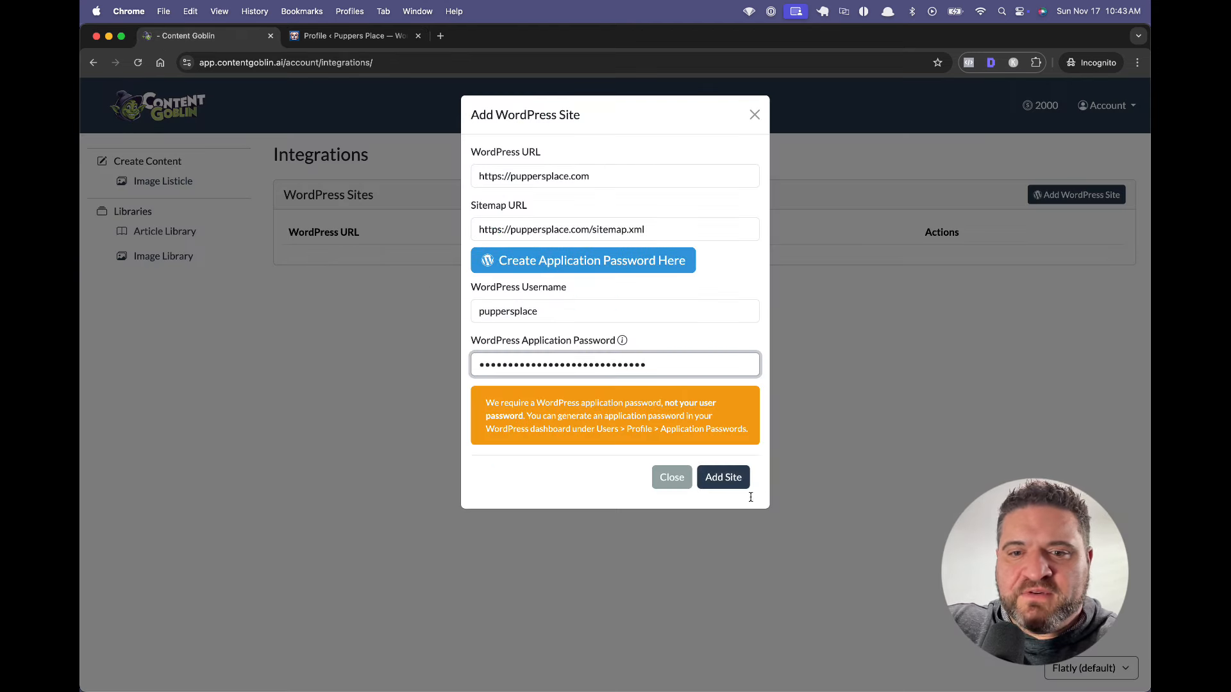
{"action": "left_click", "coordinate": [727, 480]}
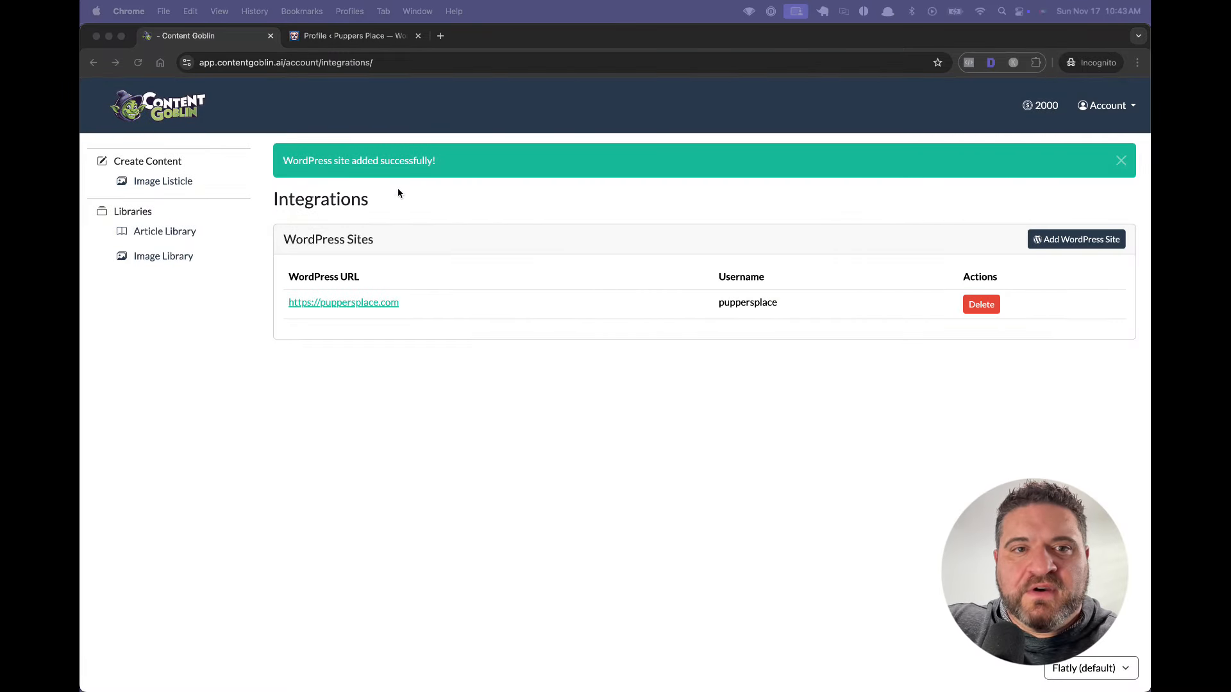
{"action": "left_click", "coordinate": [1123, 160]}
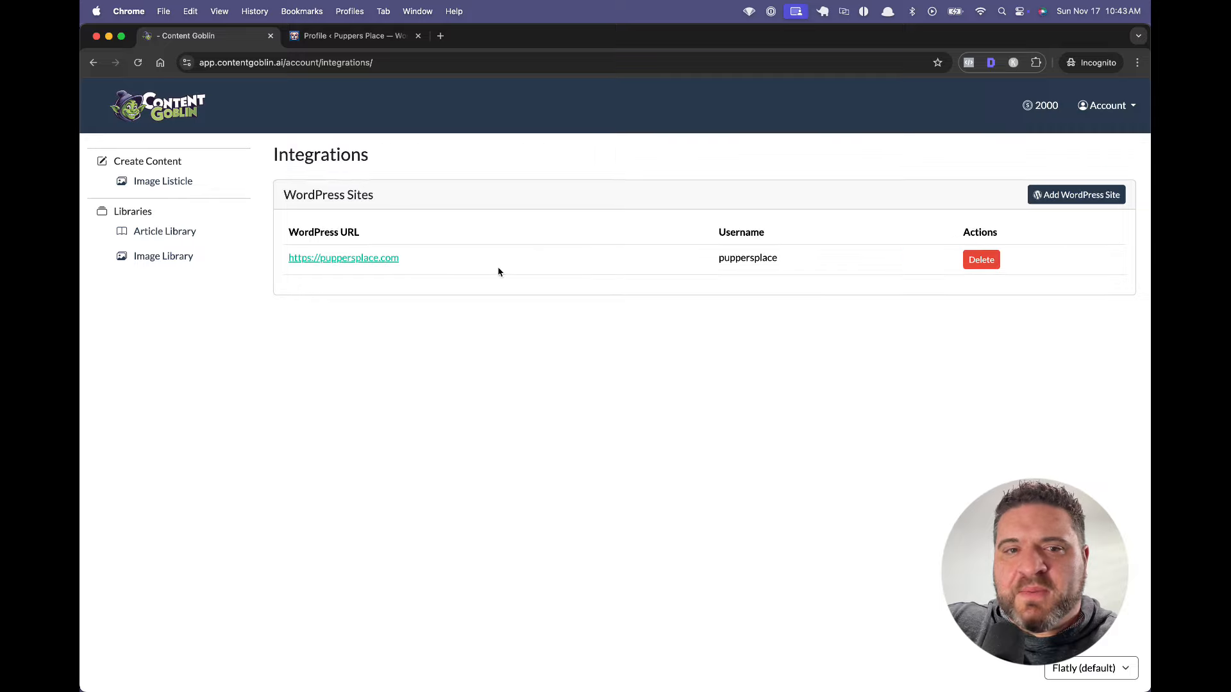
Step: Start a new image listicle using the Ideogram model type with the article prompt "unique chicken dinner ideas"
{"action": "left_click", "coordinate": [182, 182]}
{"action": "scroll", "coordinate": [590, 276], "scroll_direction": "down", "scroll_amount": 1}
{"action": "scroll", "coordinate": [590, 276], "scroll_direction": "down", "scroll_amount": 5}
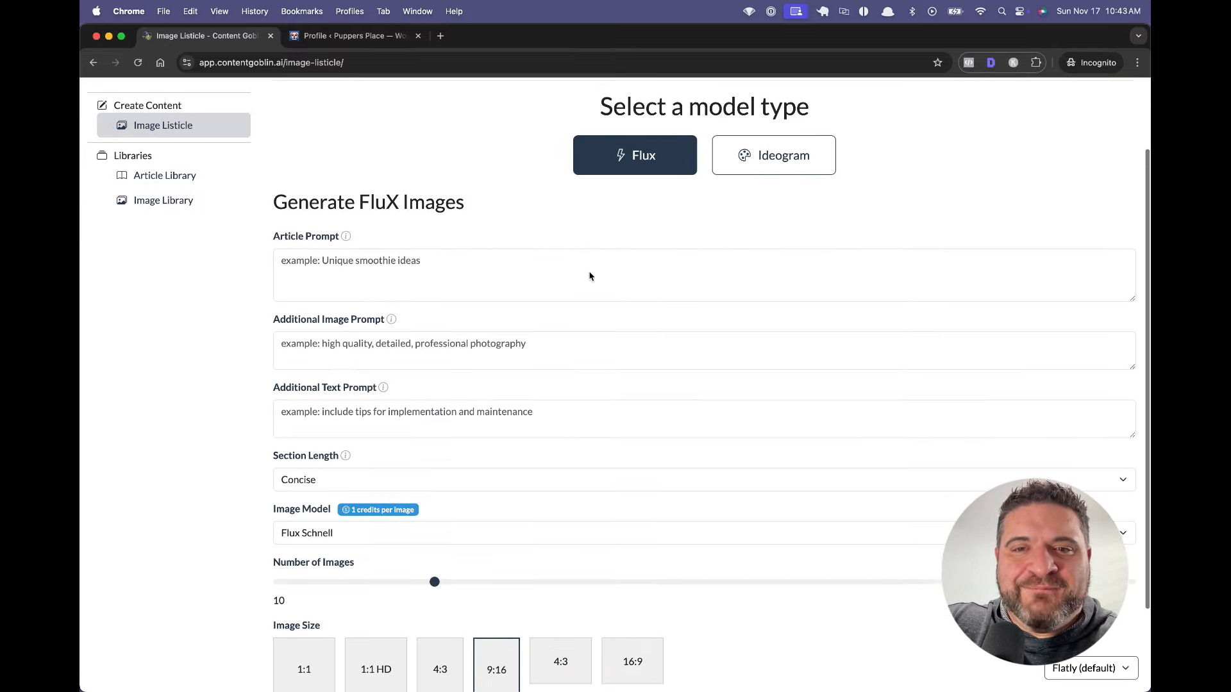
{"action": "scroll", "coordinate": [590, 276], "scroll_direction": "up", "scroll_amount": 5}
{"action": "scroll", "coordinate": [589, 276], "scroll_direction": "up", "scroll_amount": 2}
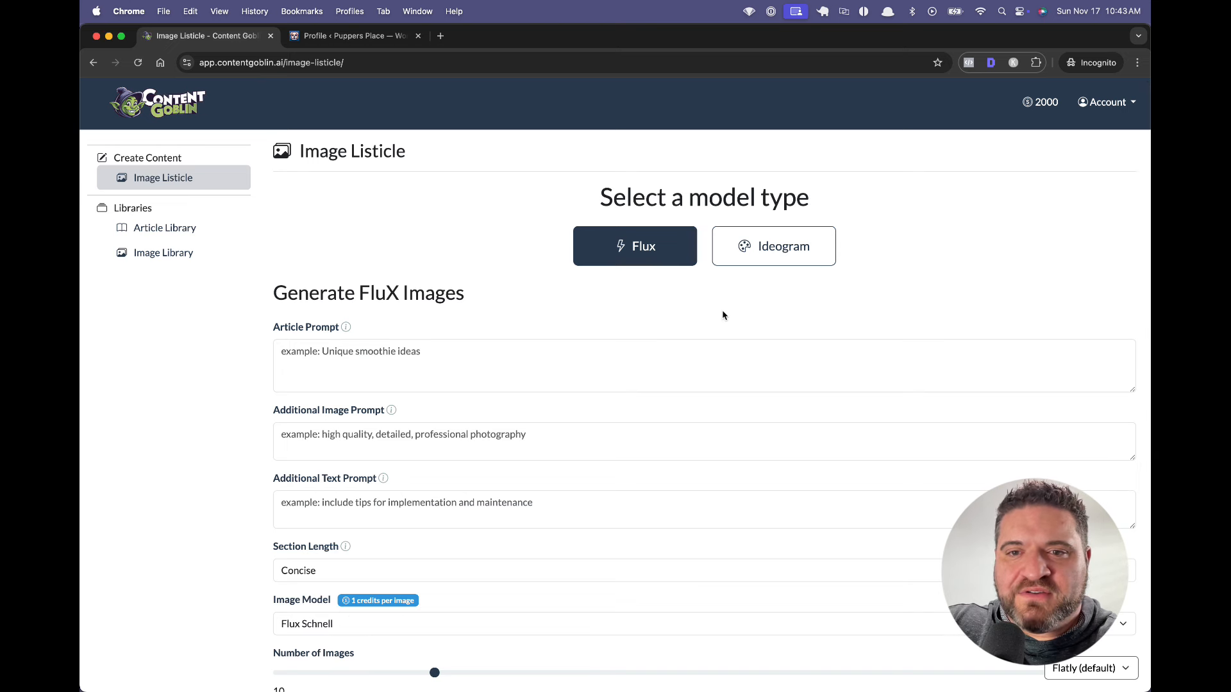
{"action": "left_click", "coordinate": [766, 253]}
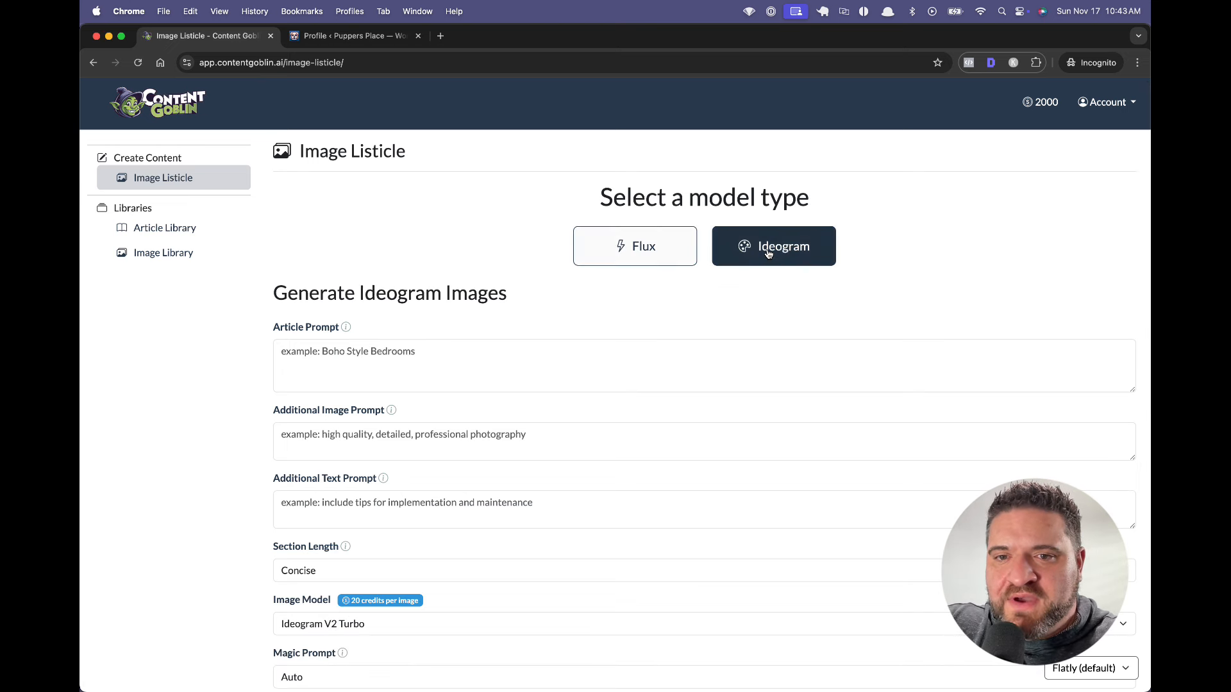
{"action": "left_click", "coordinate": [440, 353]}
{"action": "key", "text": "super+v"}
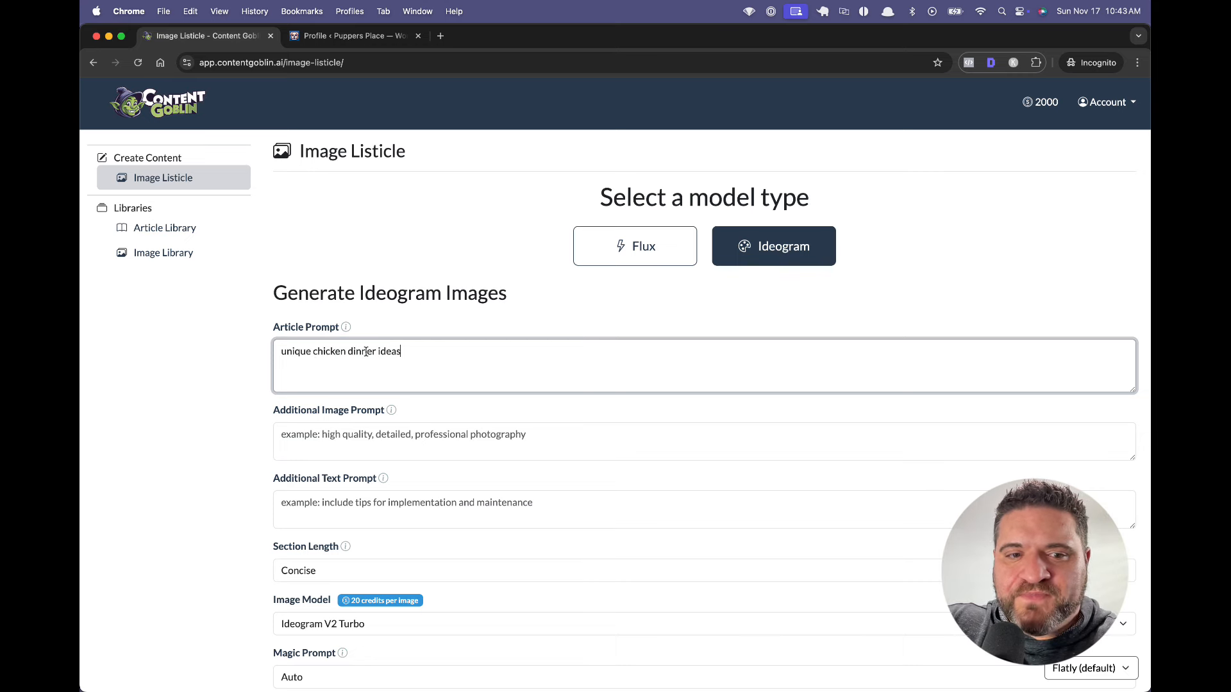
Step: Examine the Ideogram form's additional prompts and the available choices for section length, image model, magic prompt and style type
{"action": "scroll", "coordinate": [366, 352], "scroll_direction": "down", "scroll_amount": 3}
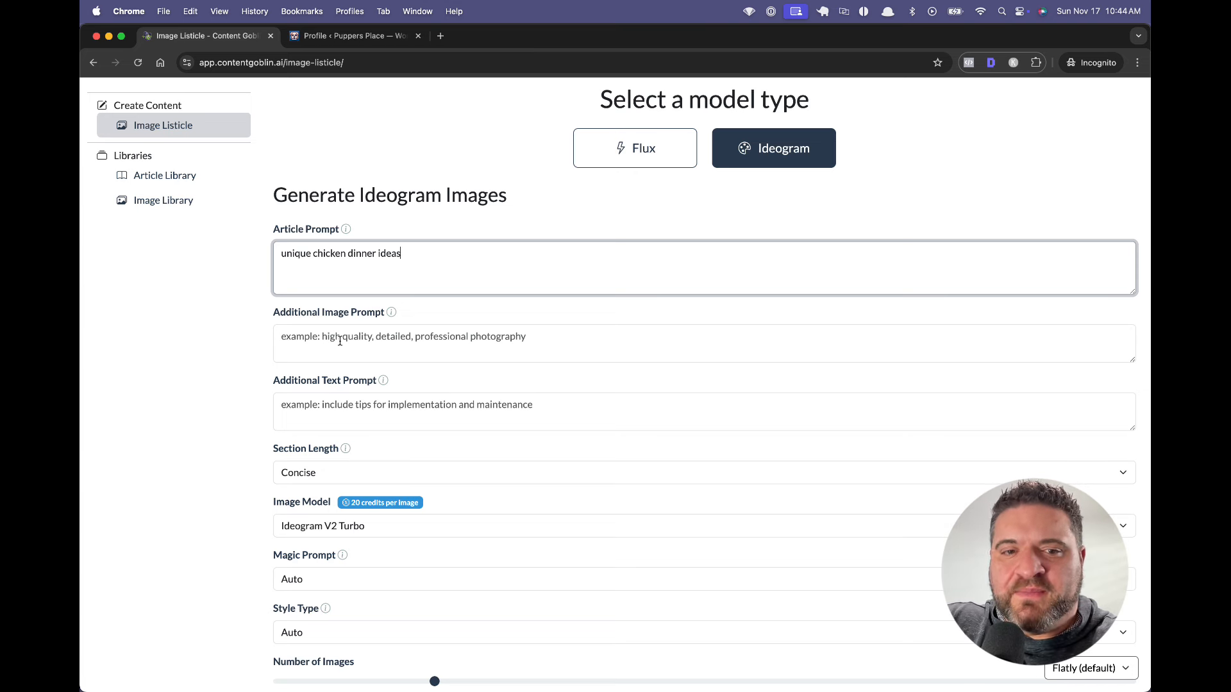
{"action": "scroll", "coordinate": [340, 341], "scroll_direction": "down", "scroll_amount": 2}
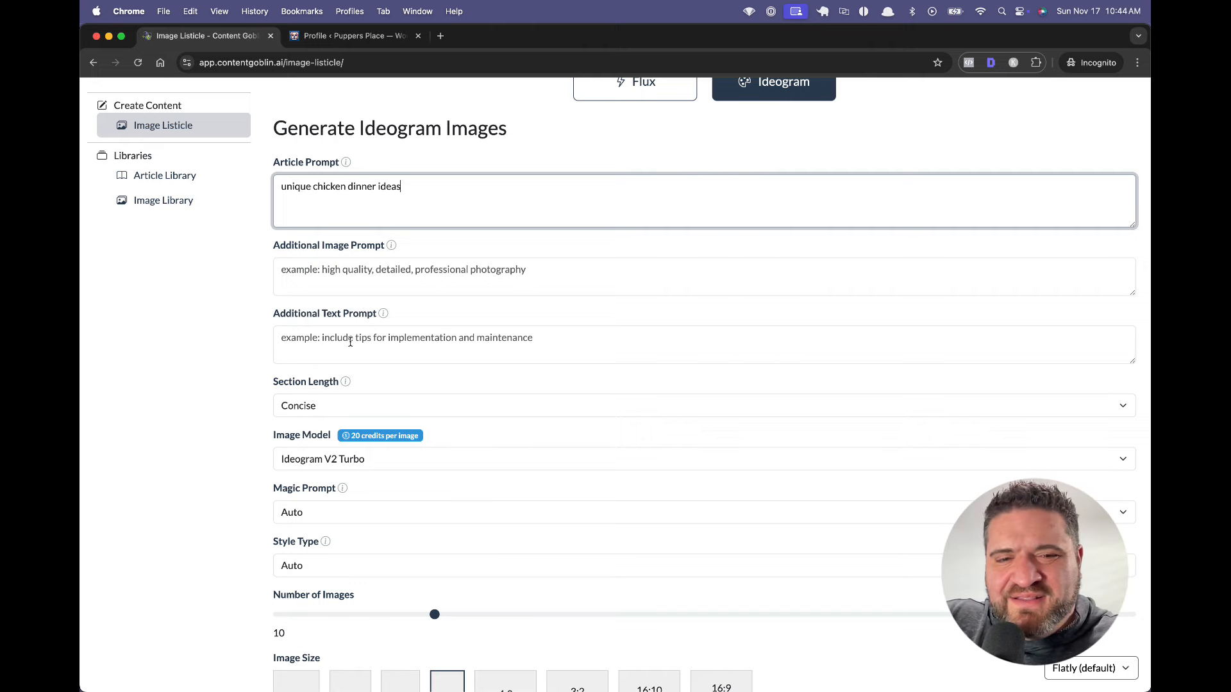
{"action": "scroll", "coordinate": [350, 343], "scroll_direction": "down", "scroll_amount": 4}
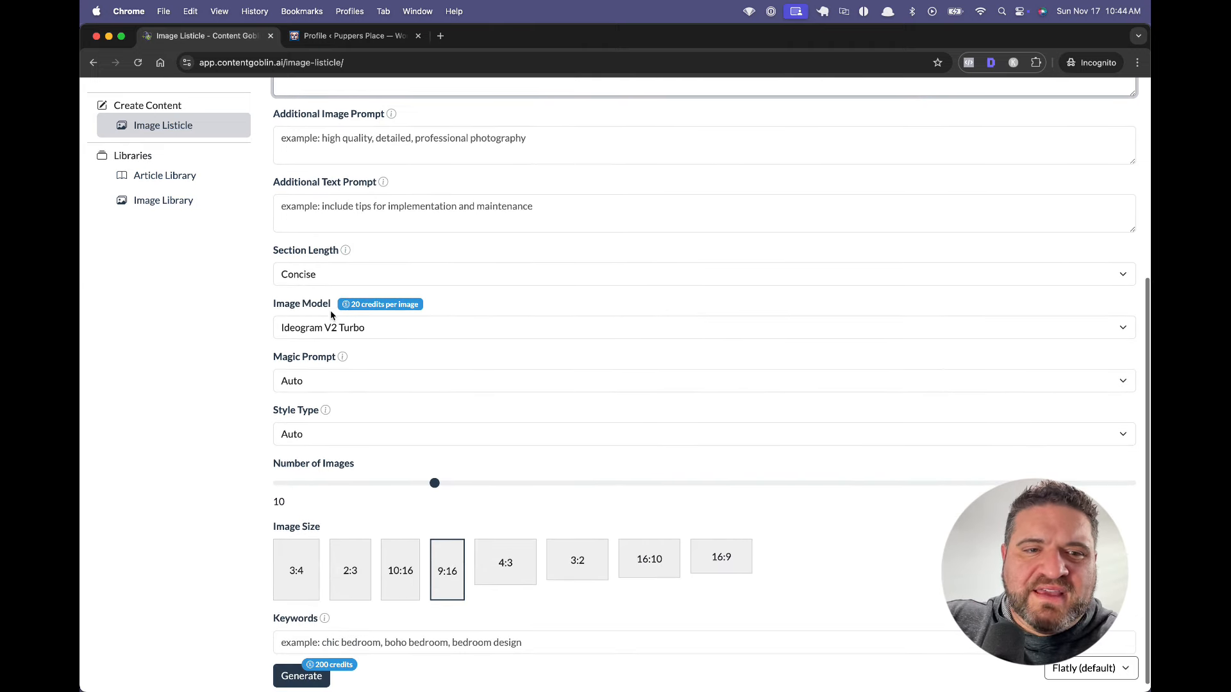
{"action": "left_click", "coordinate": [321, 274]}
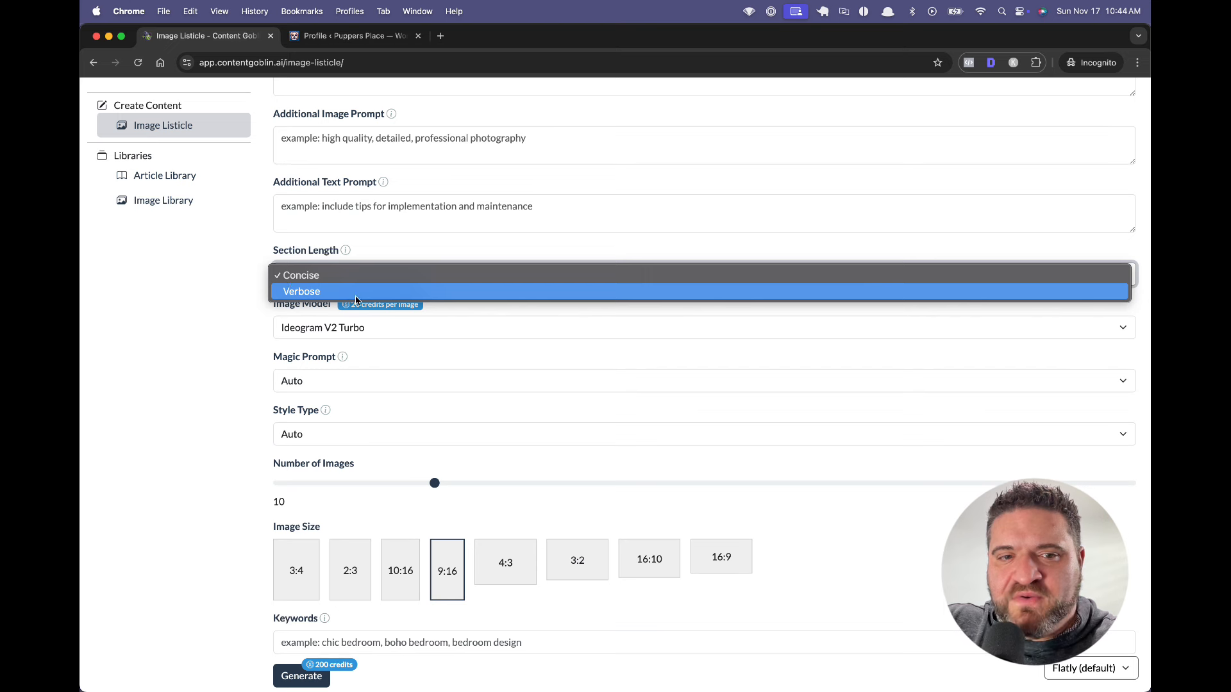
{"action": "left_click", "coordinate": [403, 247]}
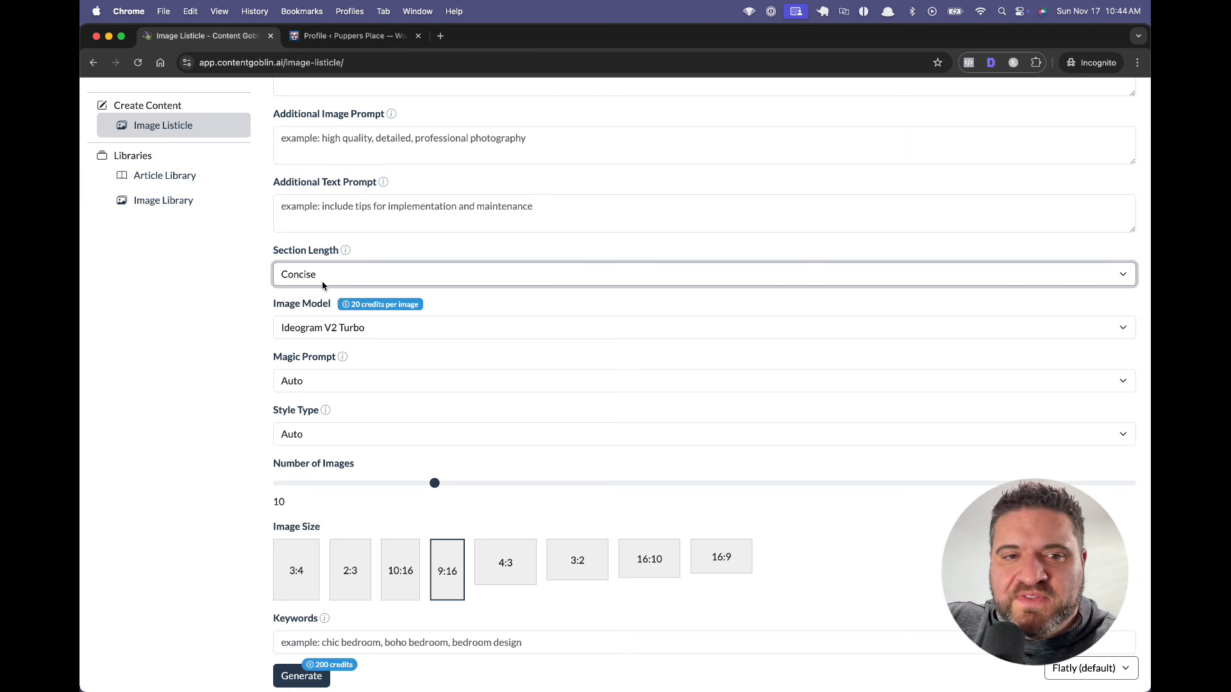
{"action": "scroll", "coordinate": [322, 282], "scroll_direction": "down", "scroll_amount": 1}
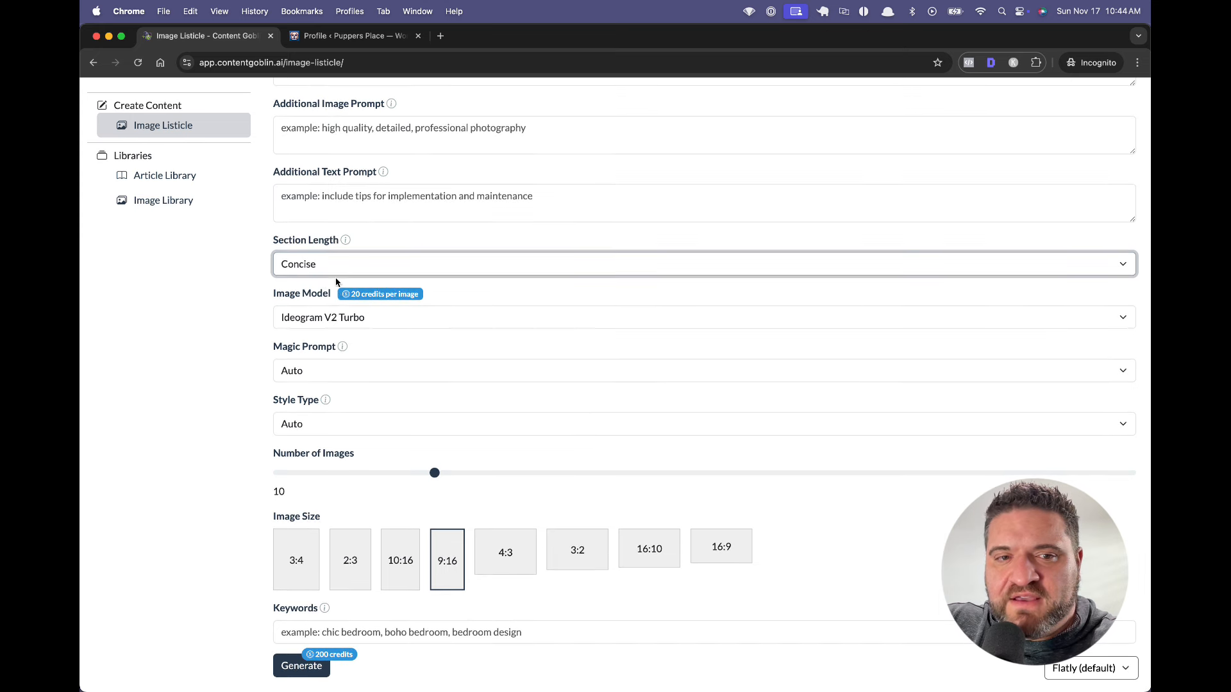
{"action": "left_click", "coordinate": [318, 317]}
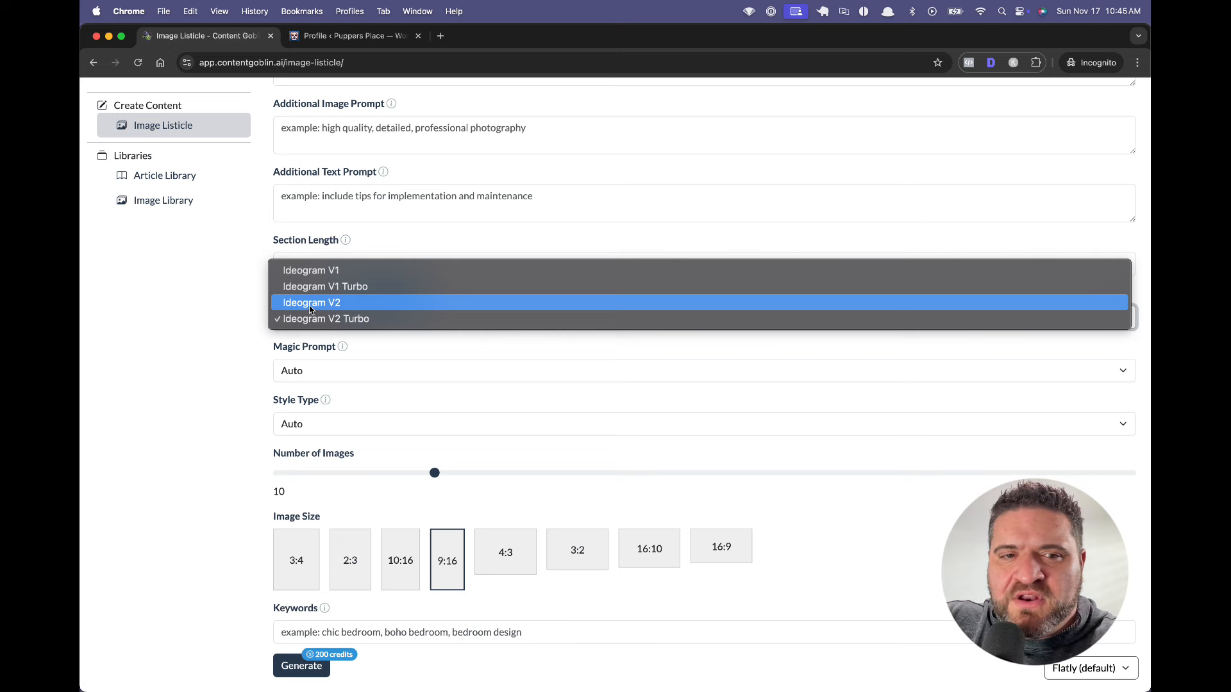
{"action": "left_click", "coordinate": [368, 341]}
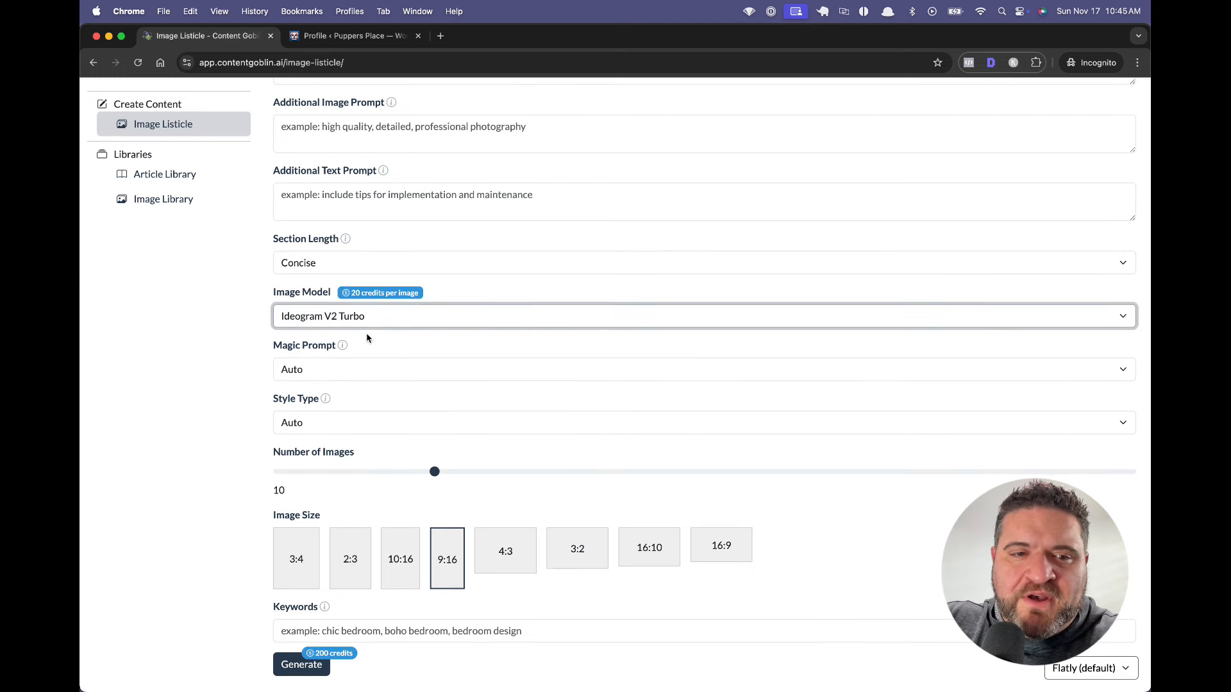
{"action": "left_click", "coordinate": [319, 370]}
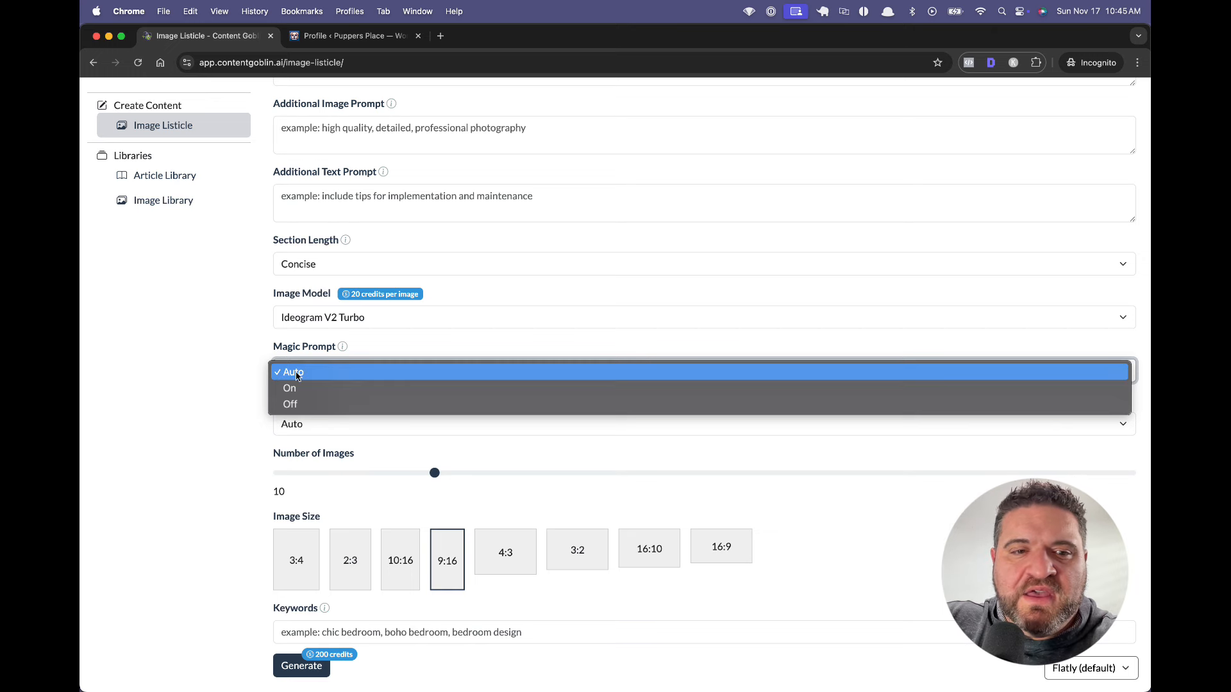
{"action": "left_click", "coordinate": [238, 382]}
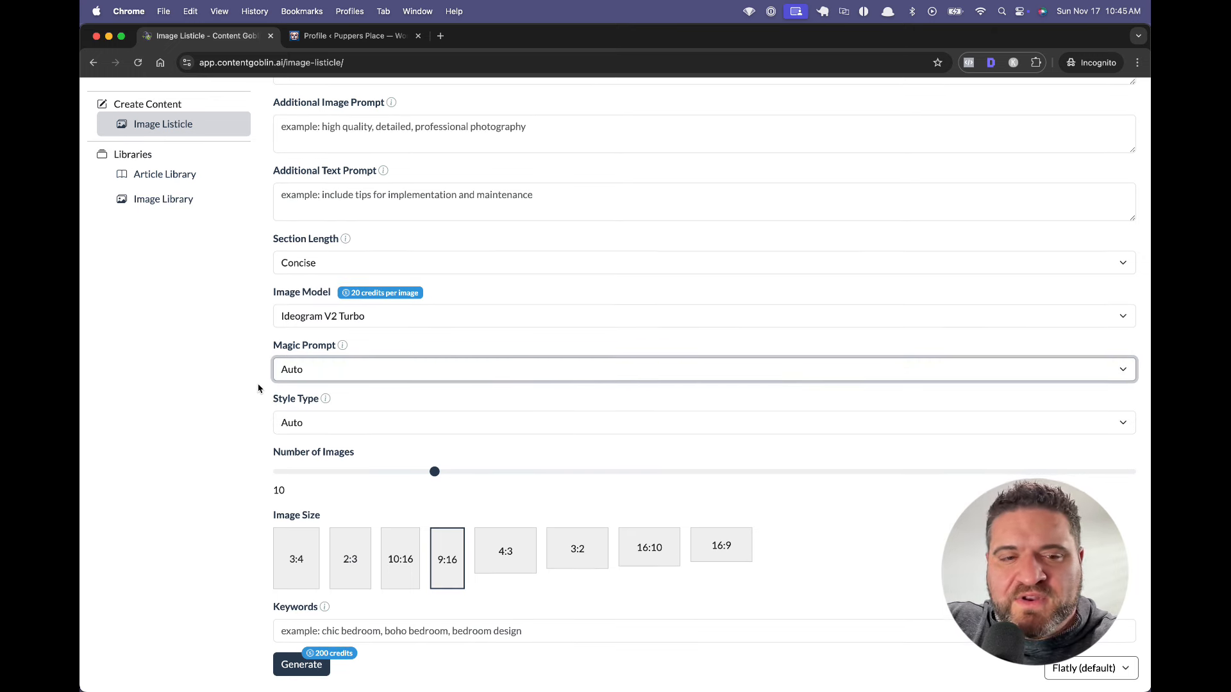
{"action": "left_click", "coordinate": [332, 426]}
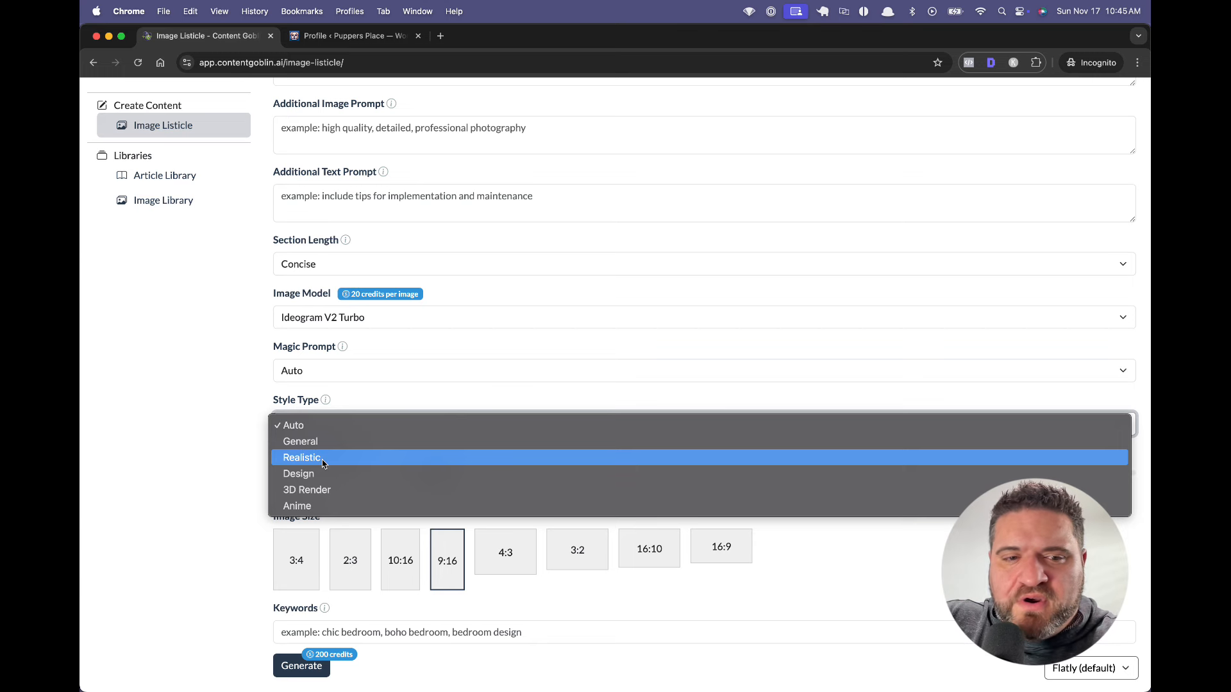
{"action": "left_click", "coordinate": [301, 432]}
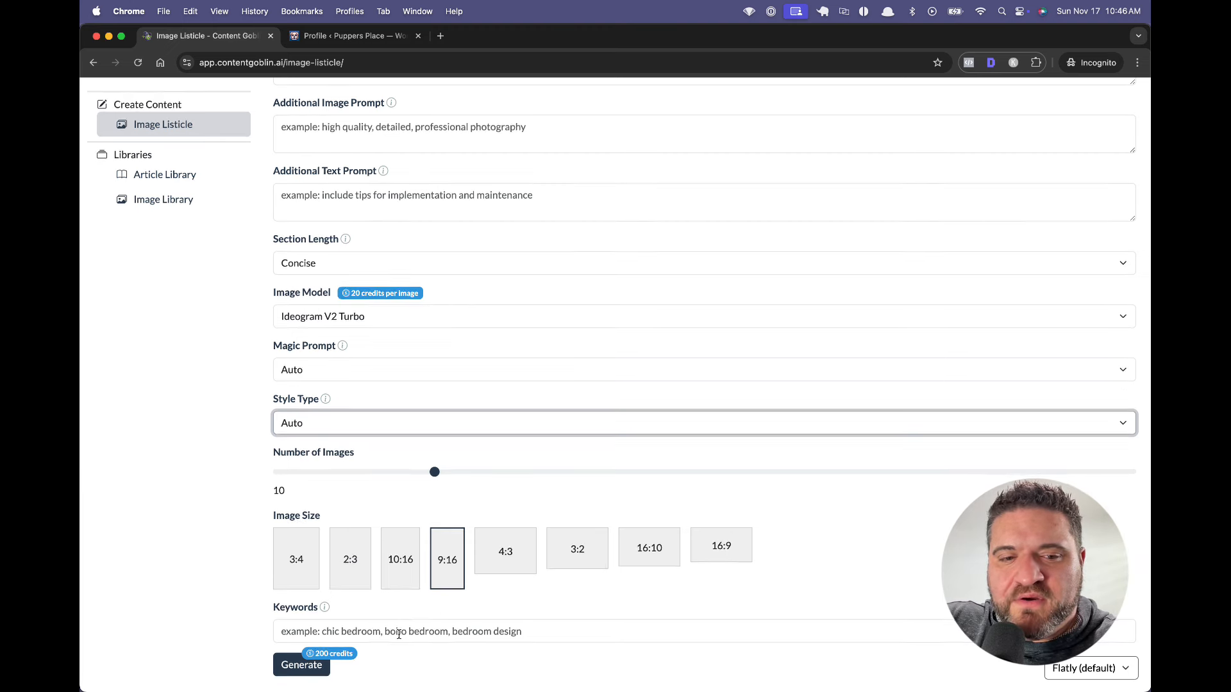
Step: Generate the Ideogram listicle and review its images, headings and descriptions through the final recipe
{"action": "left_click", "coordinate": [300, 664]}
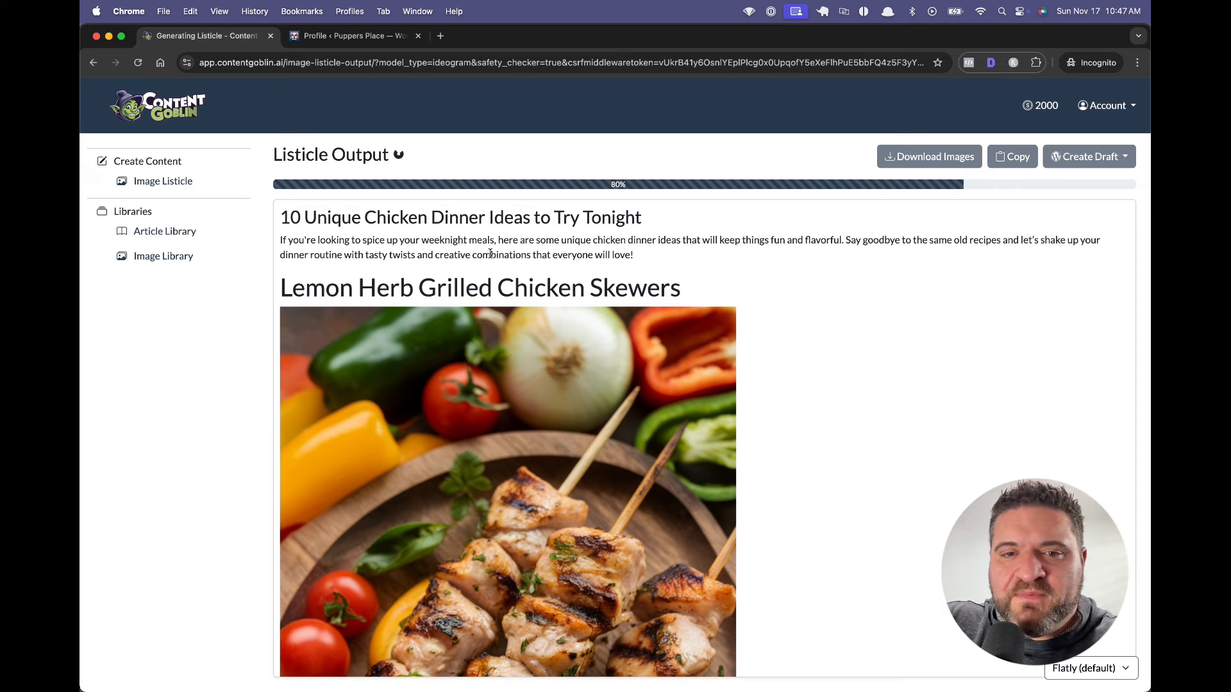
{"action": "scroll", "coordinate": [490, 257], "scroll_direction": "down", "scroll_amount": 6}
{"action": "scroll", "coordinate": [491, 257], "scroll_direction": "down", "scroll_amount": 15}
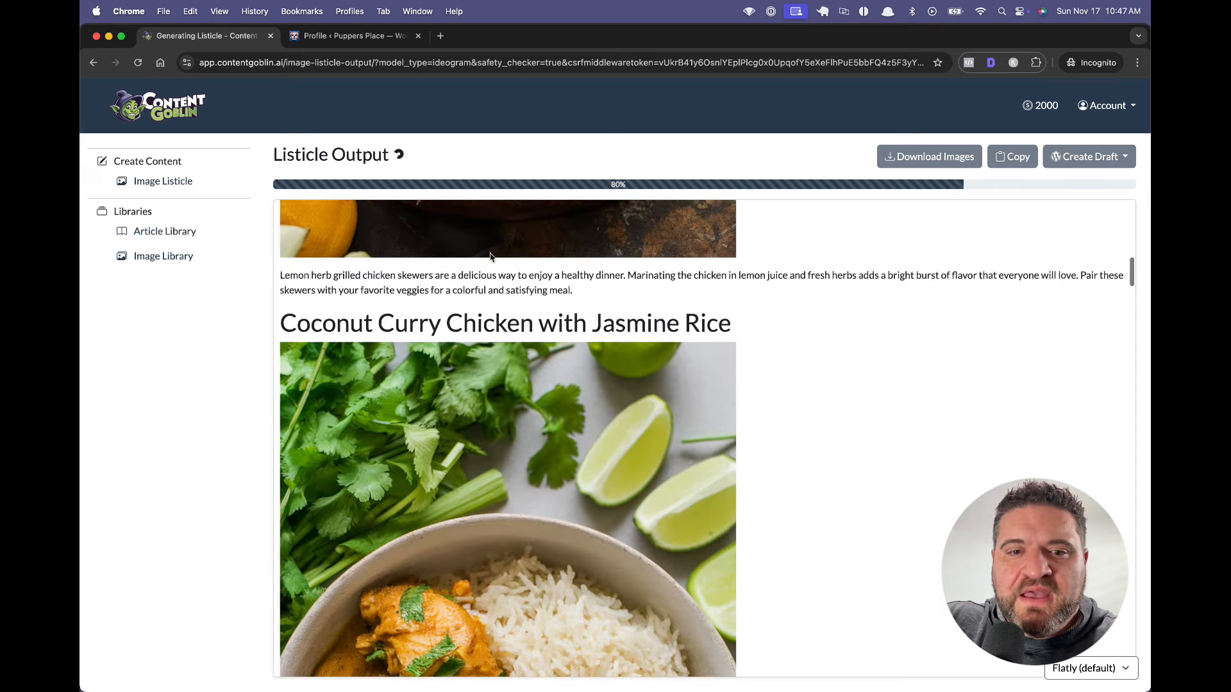
{"action": "scroll", "coordinate": [491, 257], "scroll_direction": "down", "scroll_amount": 12}
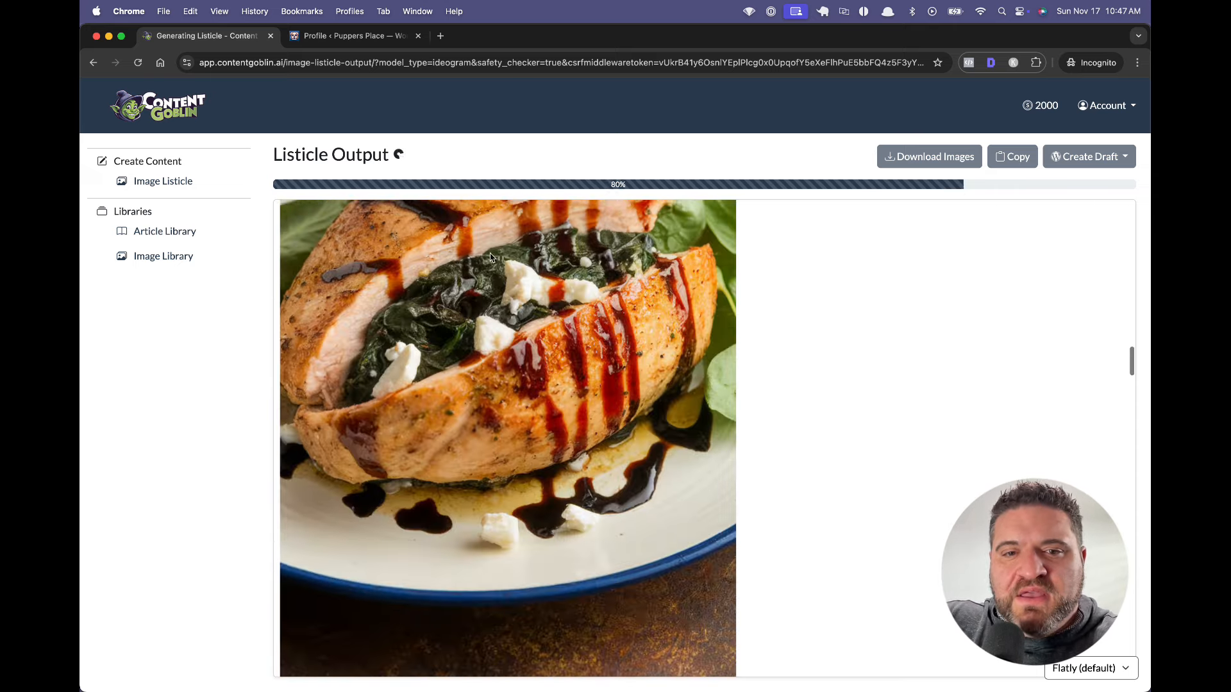
{"action": "scroll", "coordinate": [491, 256], "scroll_direction": "down", "scroll_amount": 10}
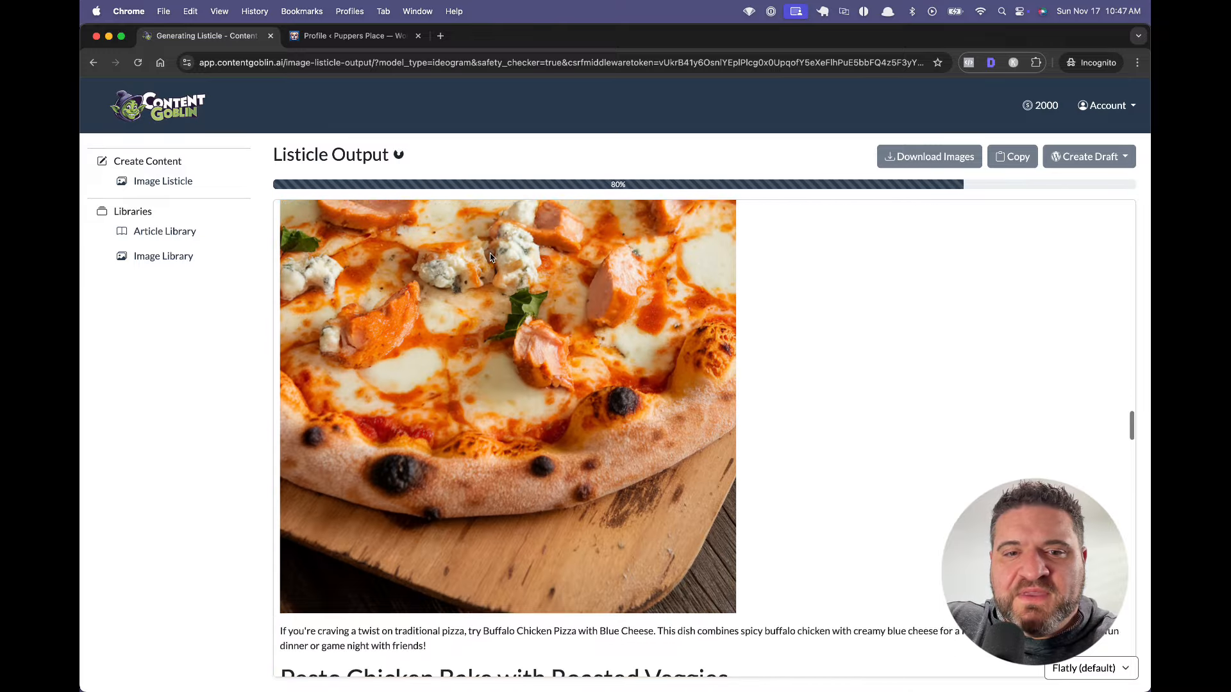
{"action": "scroll", "coordinate": [491, 257], "scroll_direction": "down", "scroll_amount": 20}
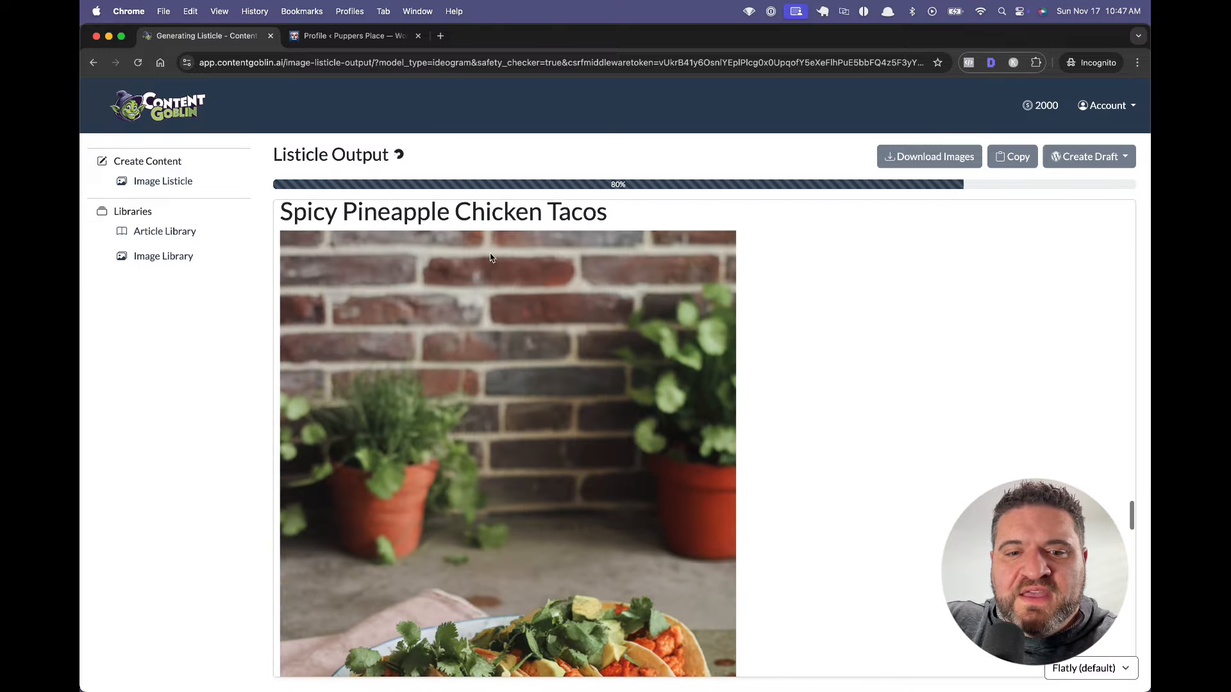
{"action": "scroll", "coordinate": [490, 257], "scroll_direction": "down", "scroll_amount": 20}
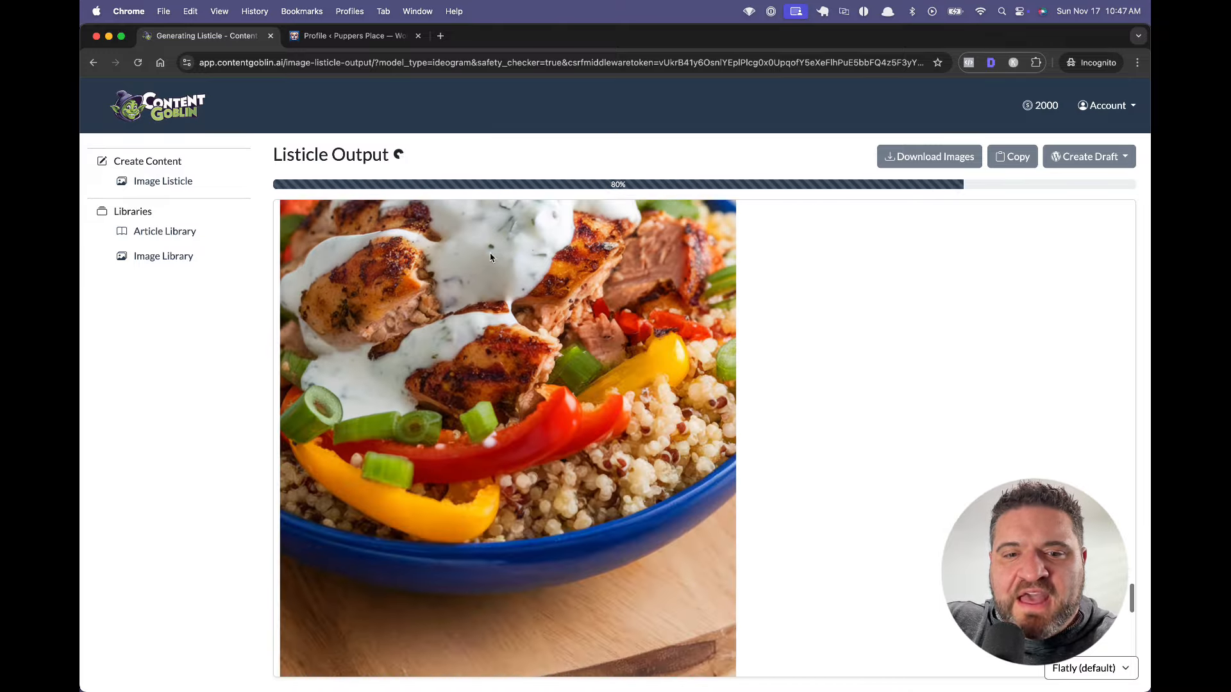
{"action": "scroll", "coordinate": [490, 255], "scroll_direction": "down", "scroll_amount": 20}
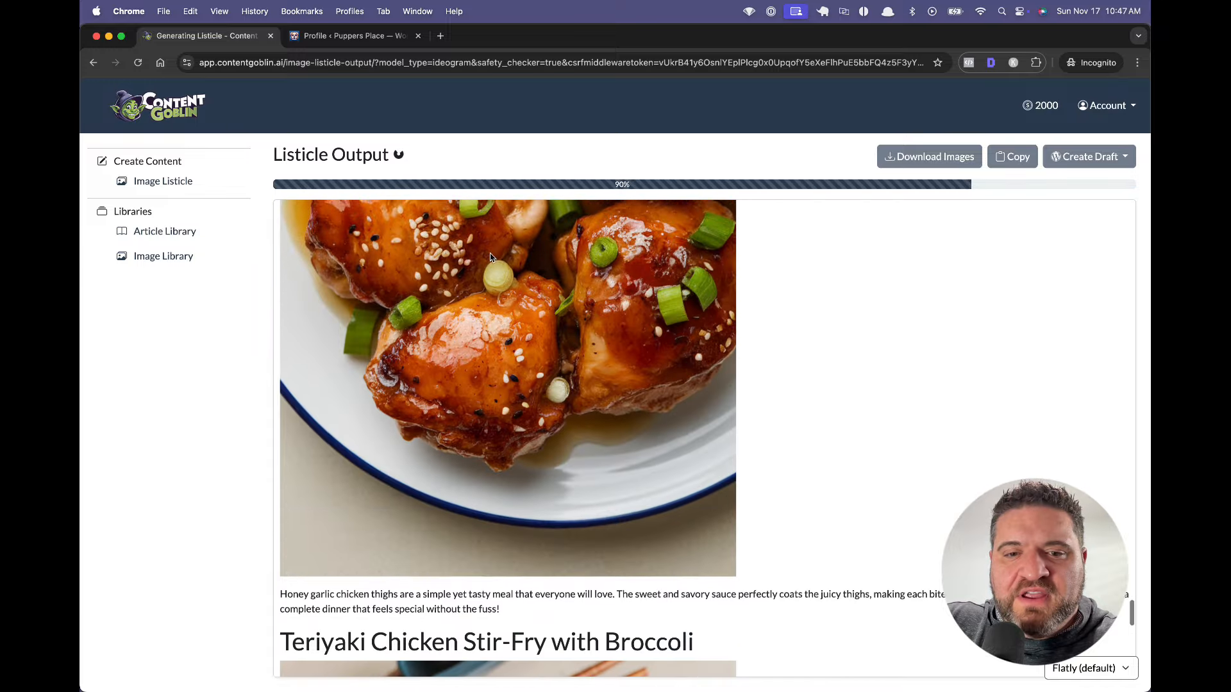
{"action": "scroll", "coordinate": [490, 257], "scroll_direction": "down", "scroll_amount": 20}
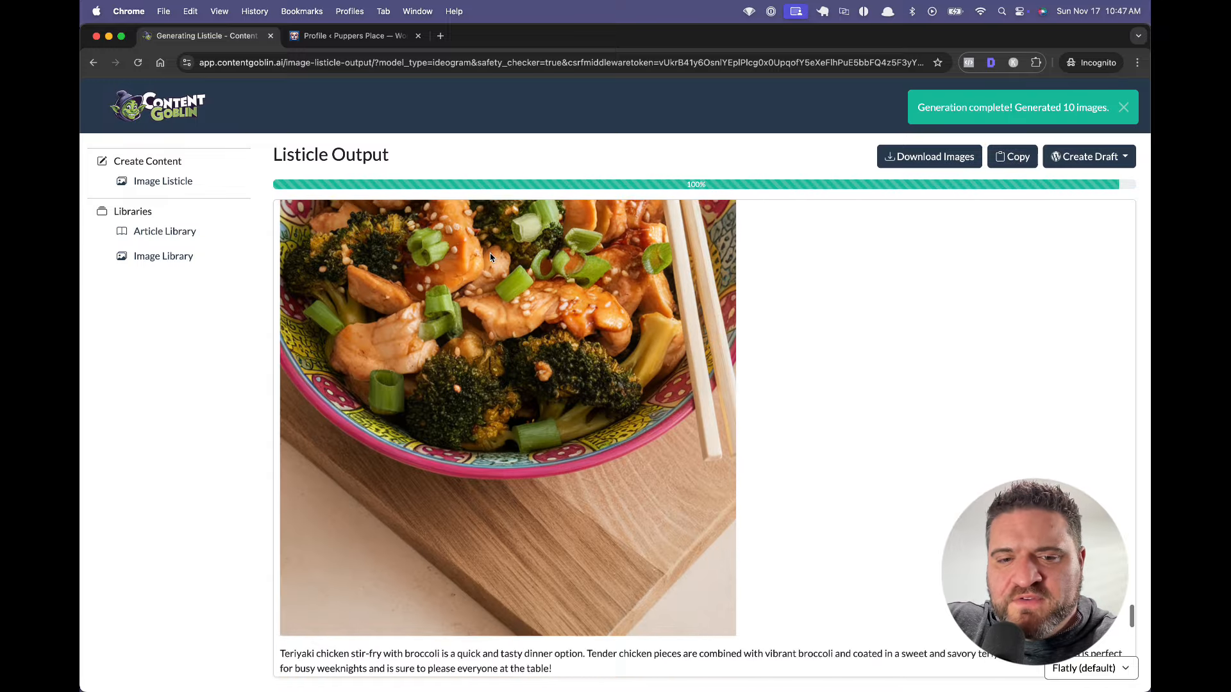
{"action": "scroll", "coordinate": [490, 257], "scroll_direction": "up", "scroll_amount": 20}
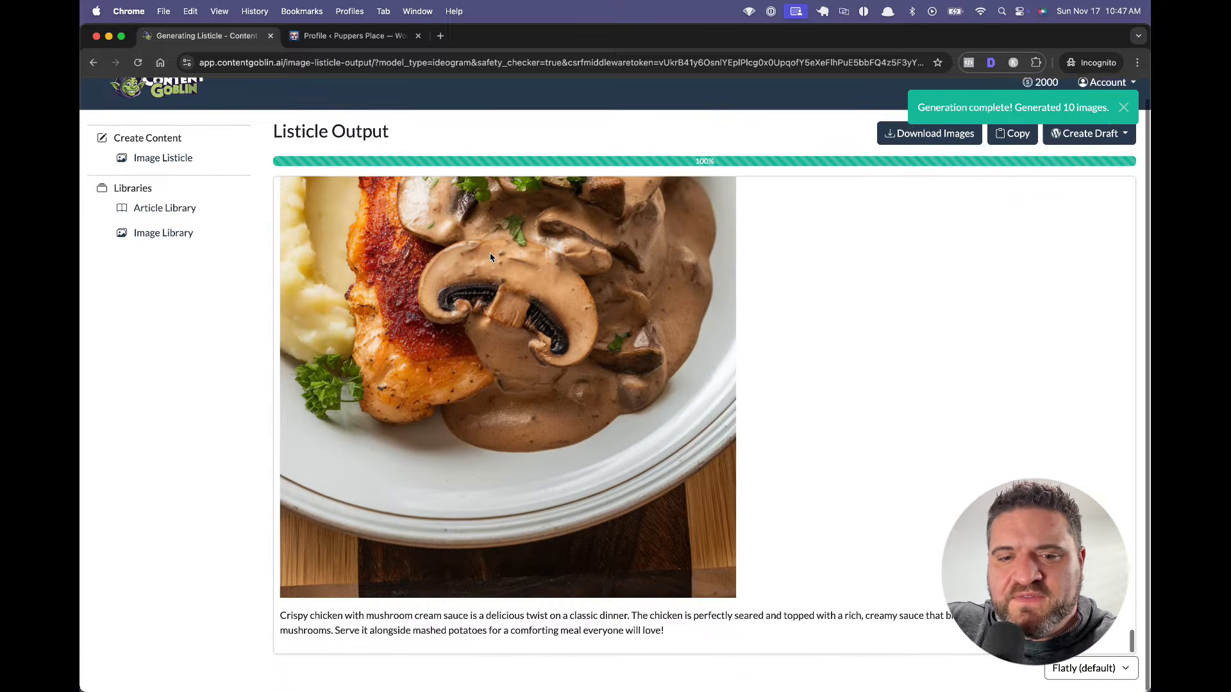
{"action": "scroll", "coordinate": [490, 257], "scroll_direction": "up", "scroll_amount": 20}
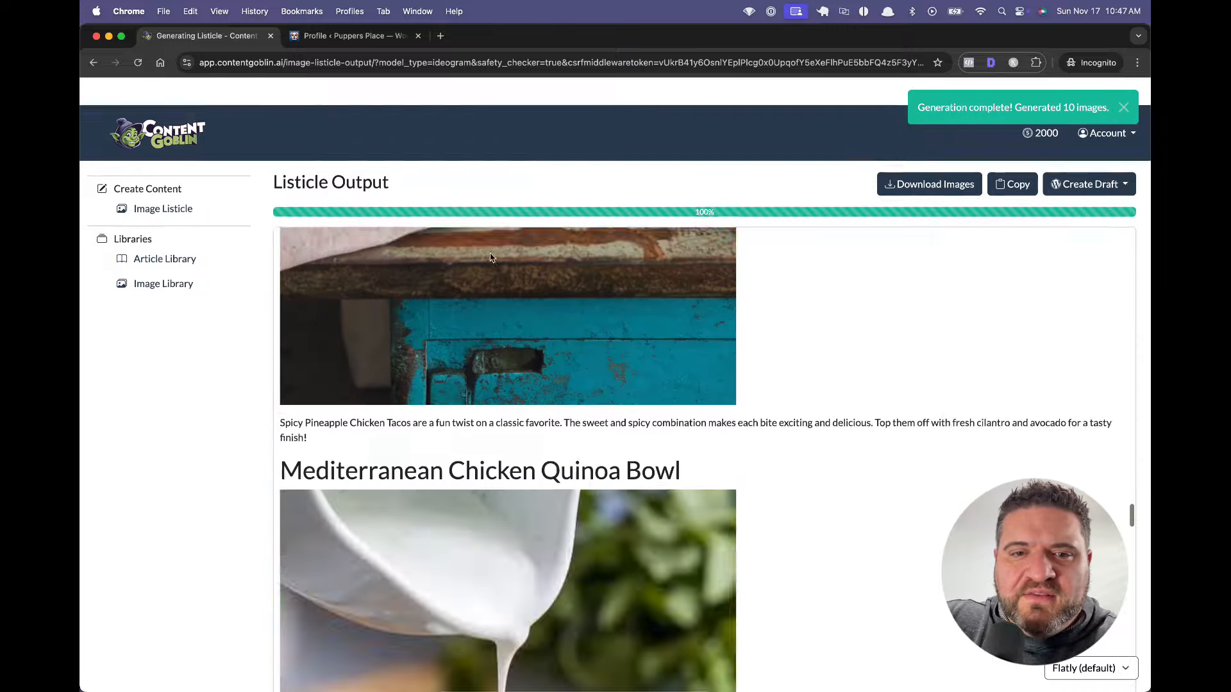
{"action": "scroll", "coordinate": [491, 257], "scroll_direction": "up", "scroll_amount": 20}
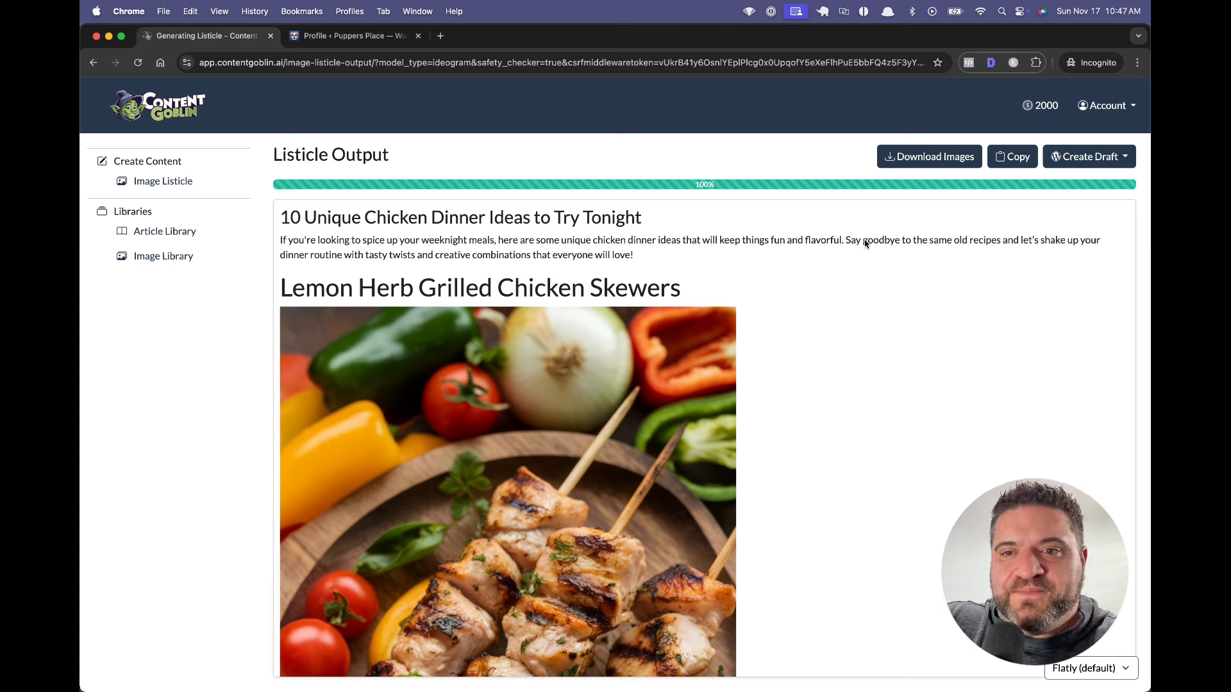
{"action": "left_click", "coordinate": [1107, 164]}
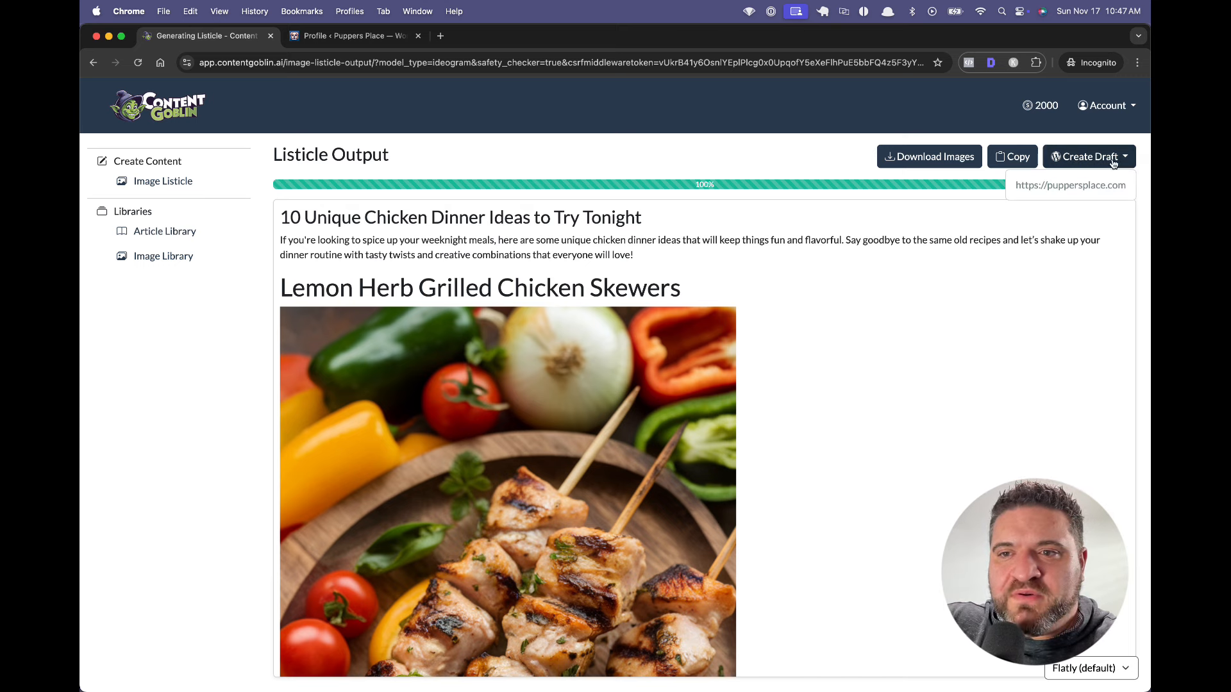
{"action": "left_click", "coordinate": [1045, 190]}
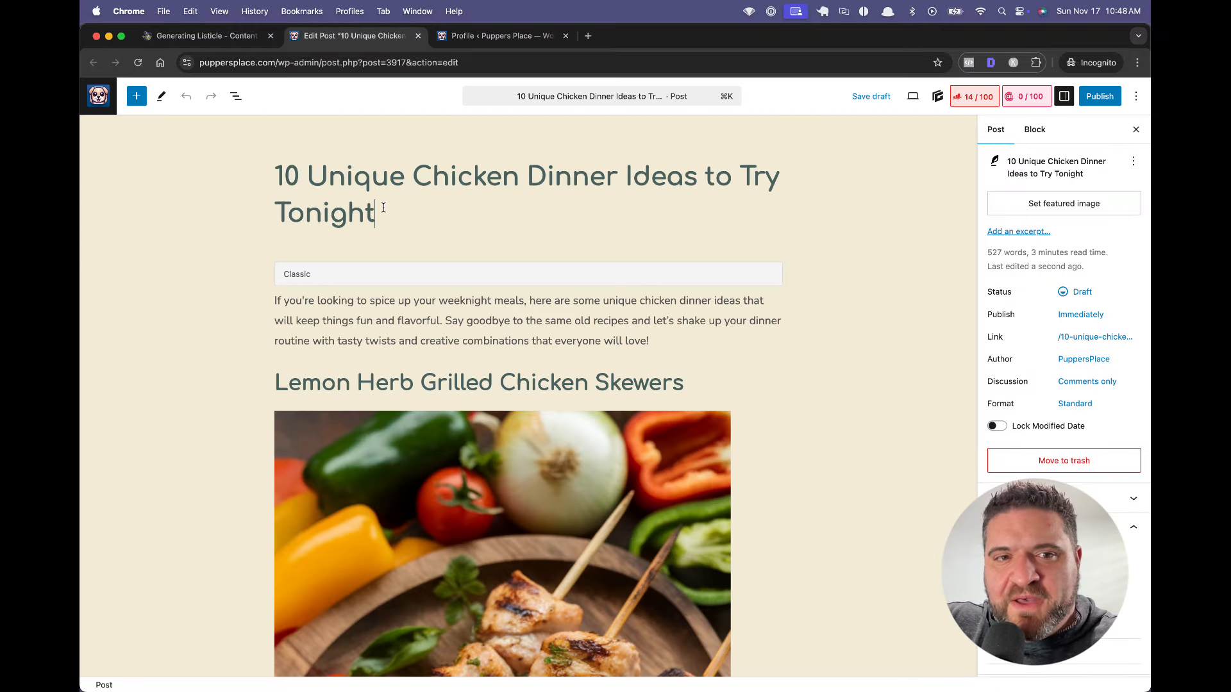
{"action": "left_click_drag", "start_coordinate": [372, 204], "coordinate": [280, 185]}
{"action": "left_click", "coordinate": [431, 201]}
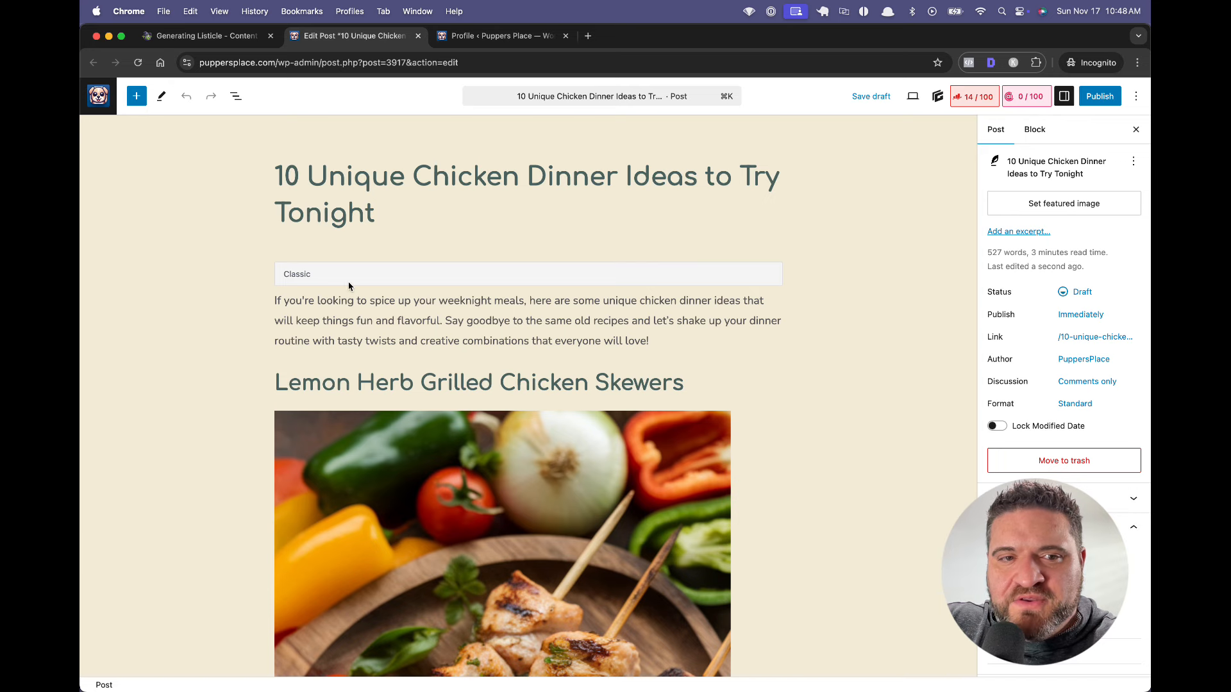
Step: Convert the draft post's Classic block to individual blocks and look over the converted recipe sections
{"action": "left_click", "coordinate": [436, 277]}
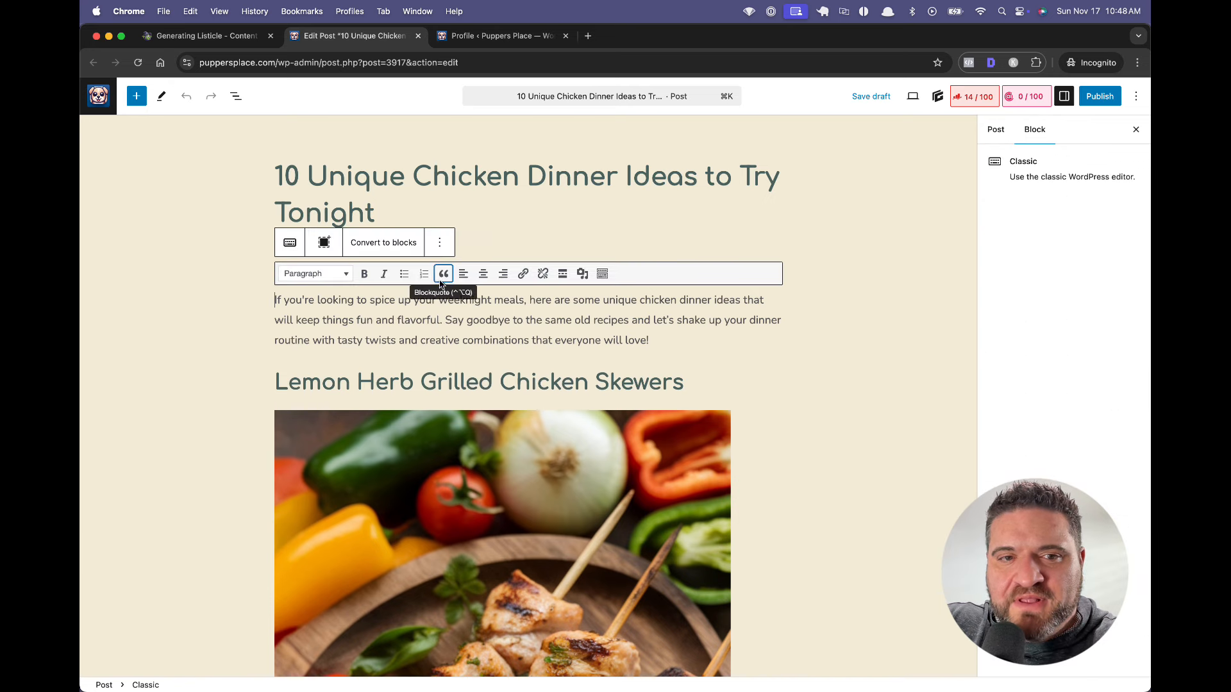
{"action": "left_click", "coordinate": [383, 248]}
{"action": "scroll", "coordinate": [500, 299], "scroll_direction": "up", "scroll_amount": 10}
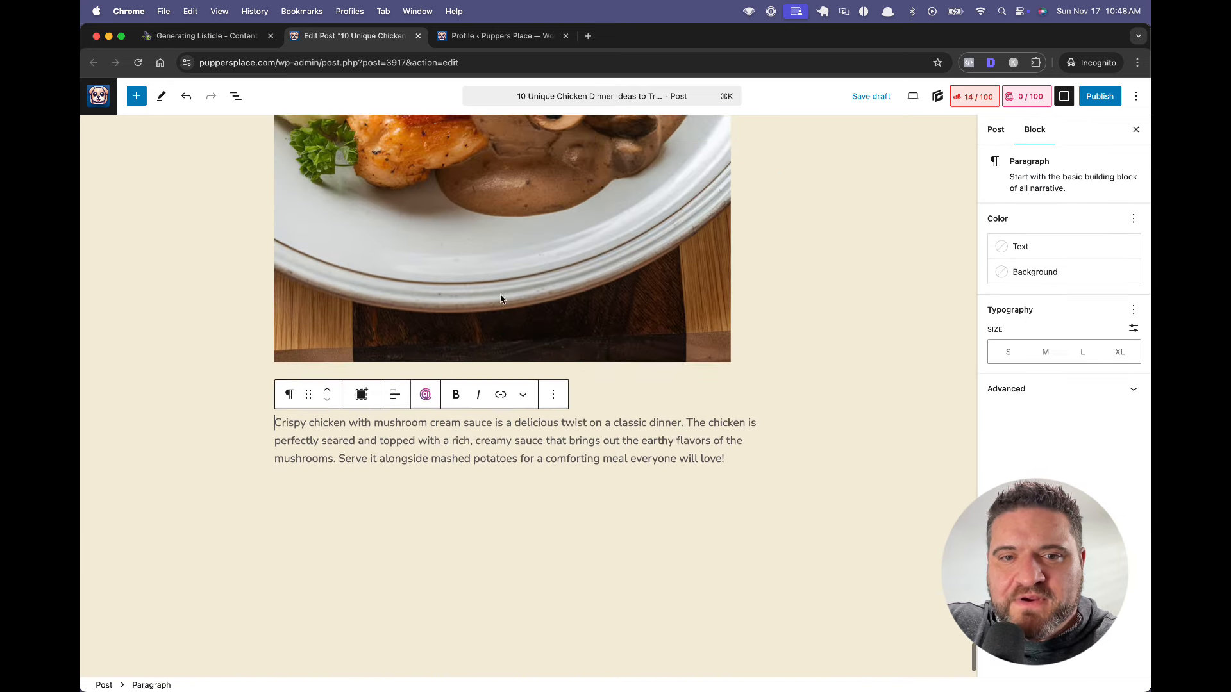
{"action": "scroll", "coordinate": [501, 300], "scroll_direction": "up", "scroll_amount": 20}
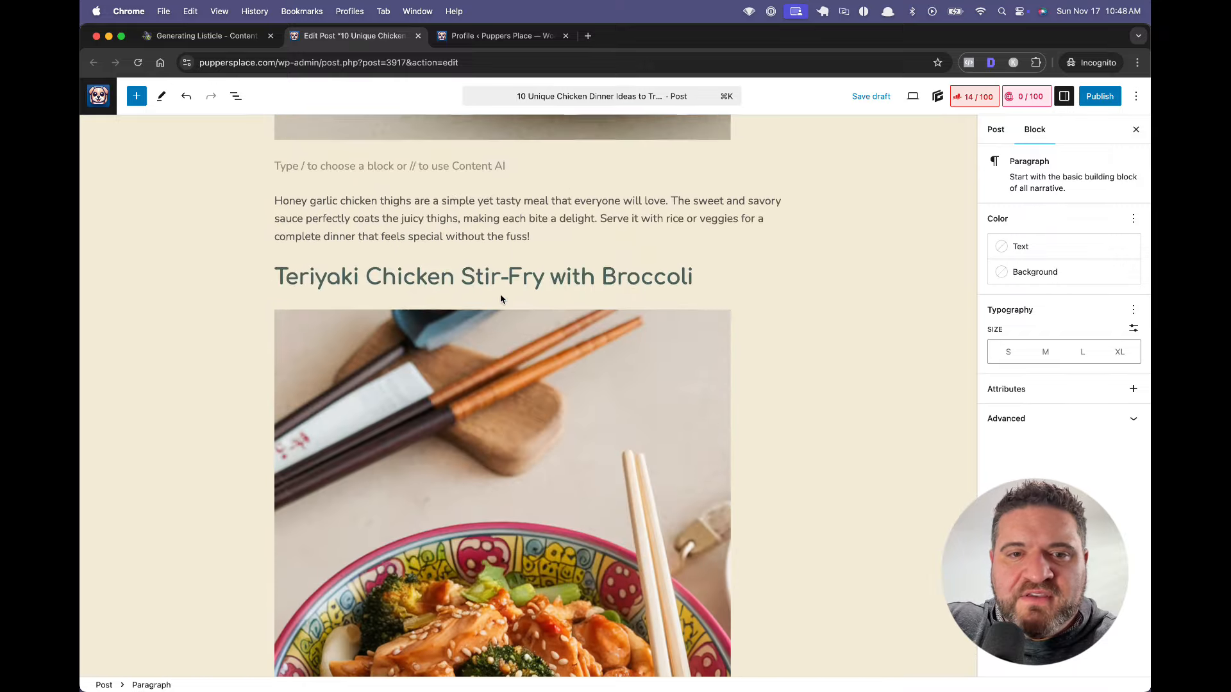
{"action": "scroll", "coordinate": [501, 300], "scroll_direction": "up", "scroll_amount": 20}
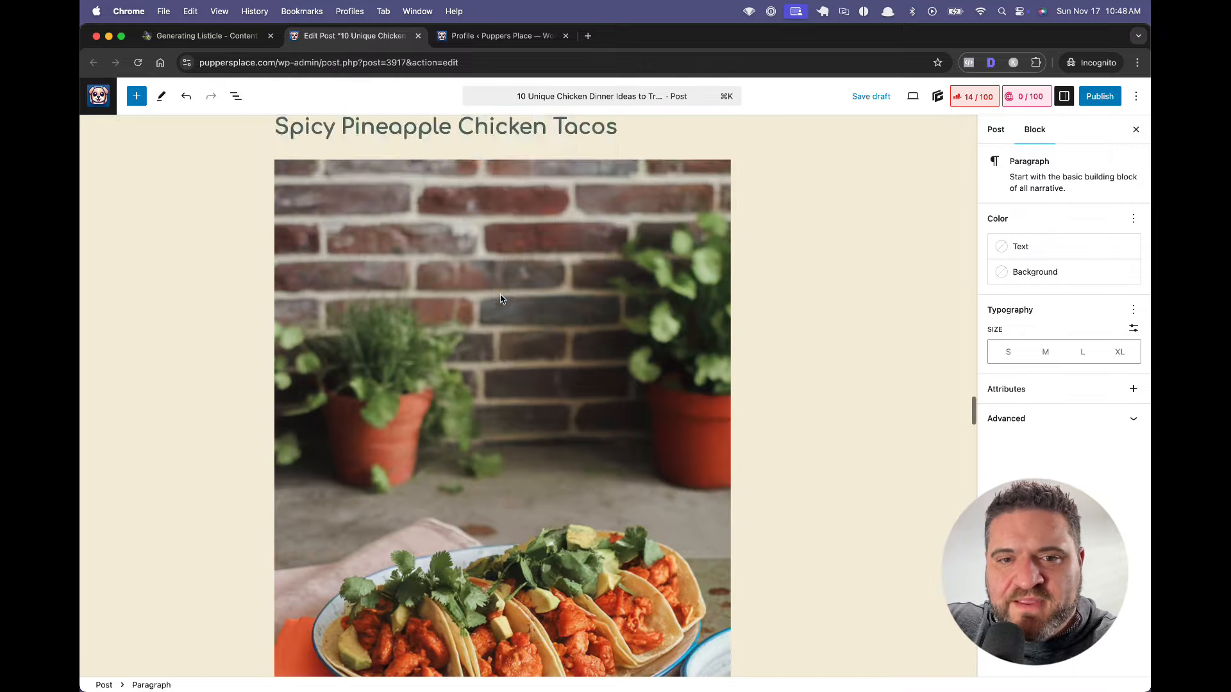
{"action": "scroll", "coordinate": [501, 300], "scroll_direction": "up", "scroll_amount": 20}
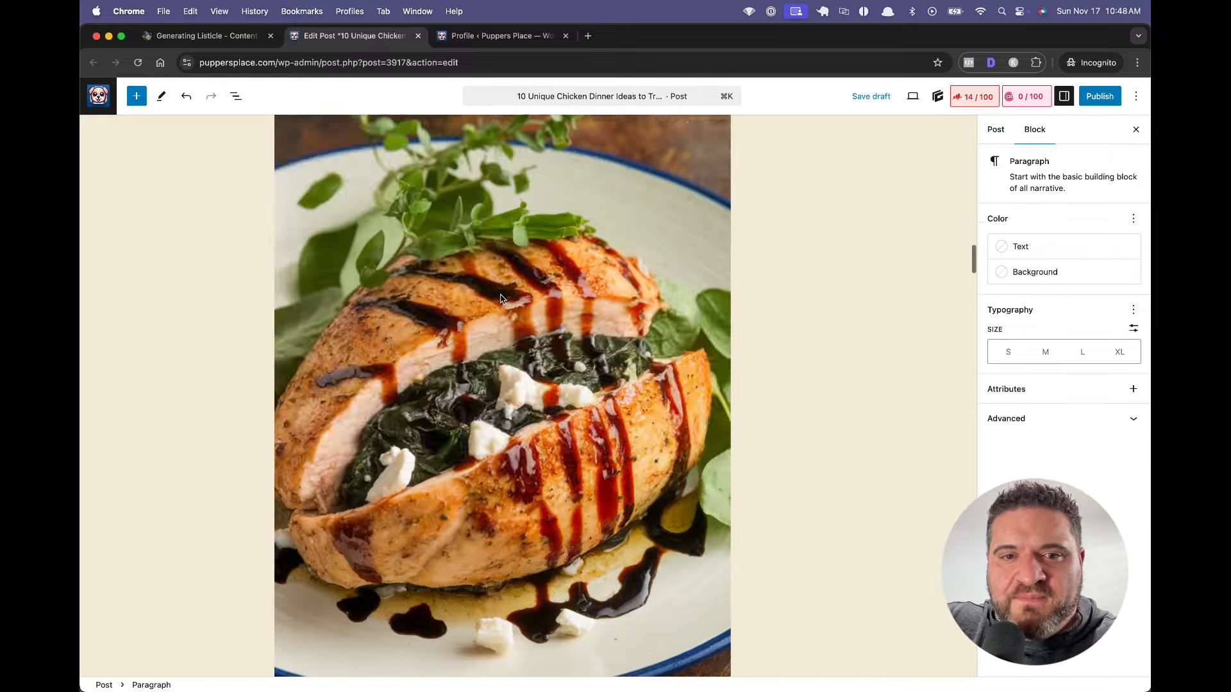
Step: Upload the post's external images to the Media Library and publish the chicken dinner post
{"action": "scroll", "coordinate": [501, 299], "scroll_direction": "up", "scroll_amount": 10}
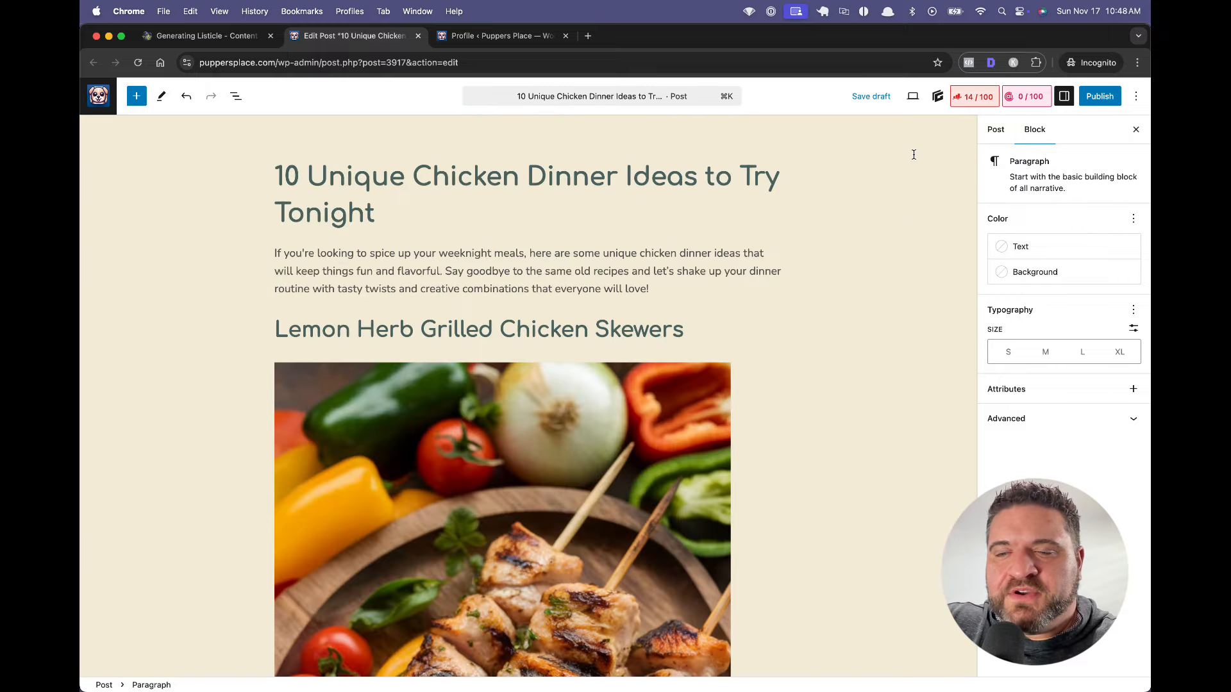
{"action": "left_click", "coordinate": [1099, 96]}
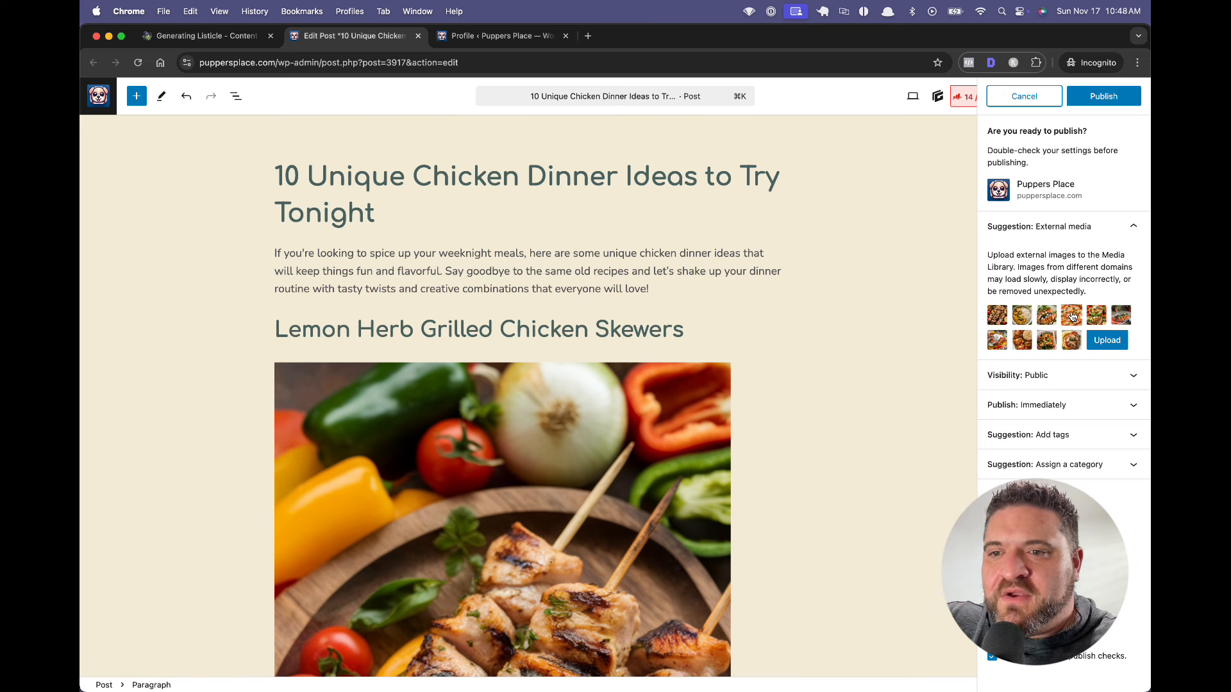
{"action": "left_click", "coordinate": [1104, 342]}
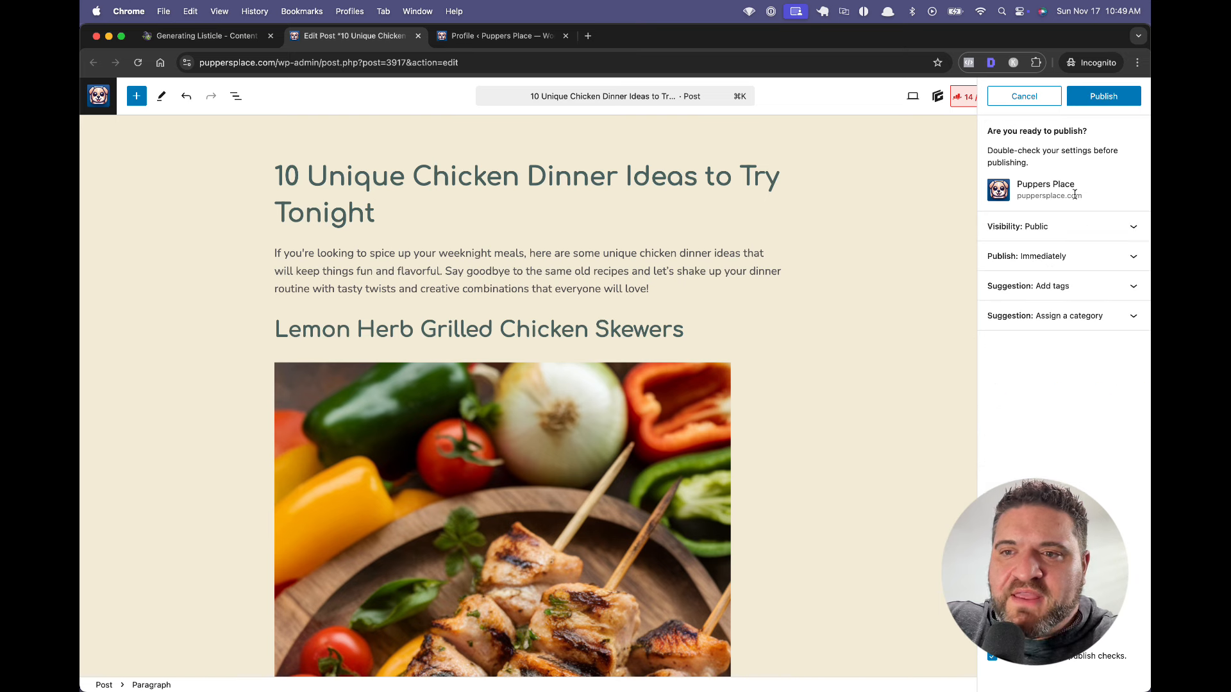
{"action": "left_click", "coordinate": [1097, 96]}
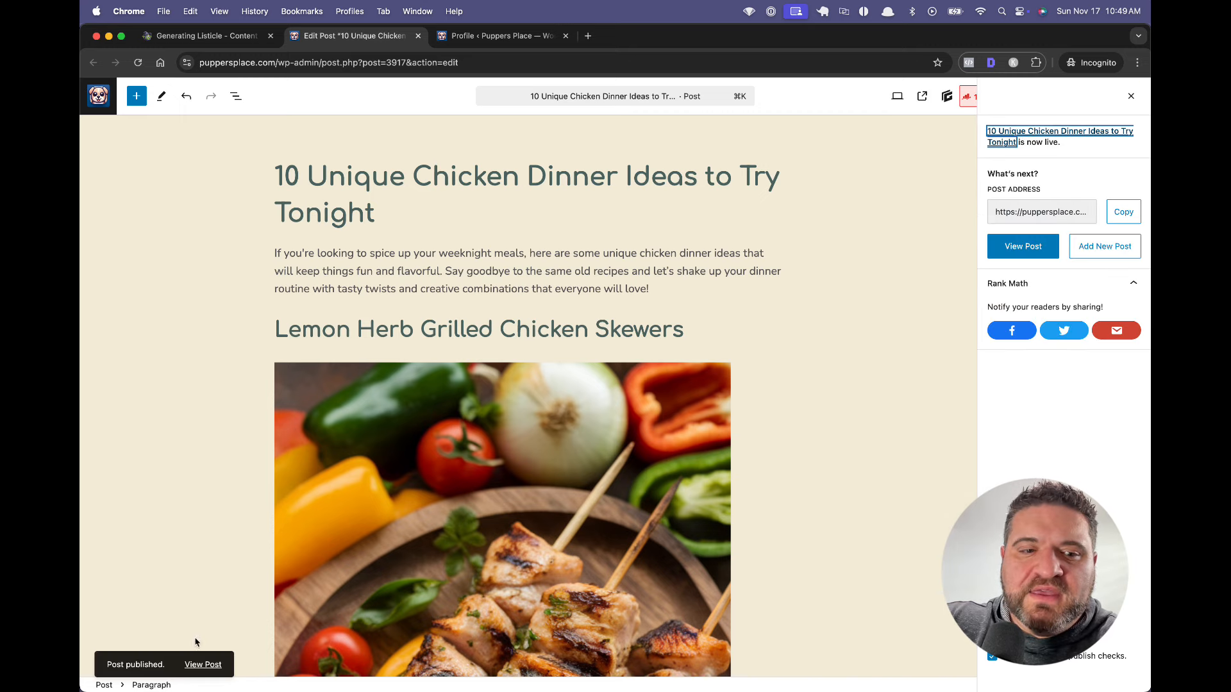
Step: View the published post on the site and review its recipe headings, images and descriptions
{"action": "left_click", "coordinate": [203, 664]}
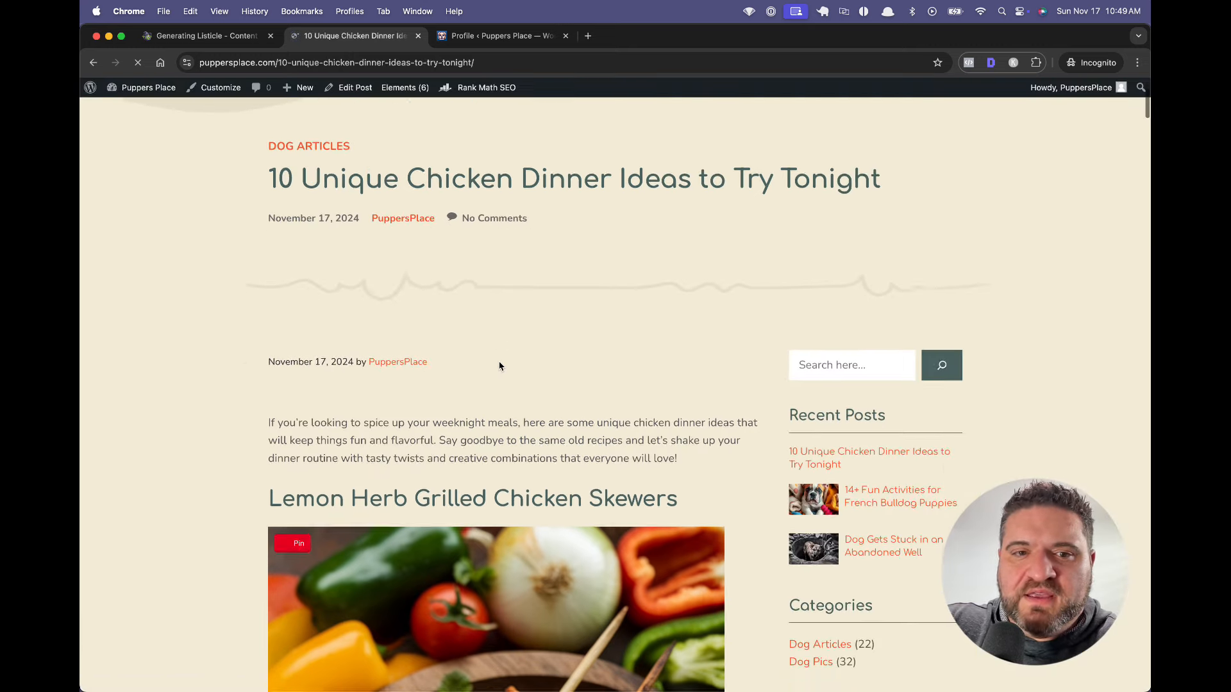
{"action": "scroll", "coordinate": [499, 366], "scroll_direction": "down", "scroll_amount": 20}
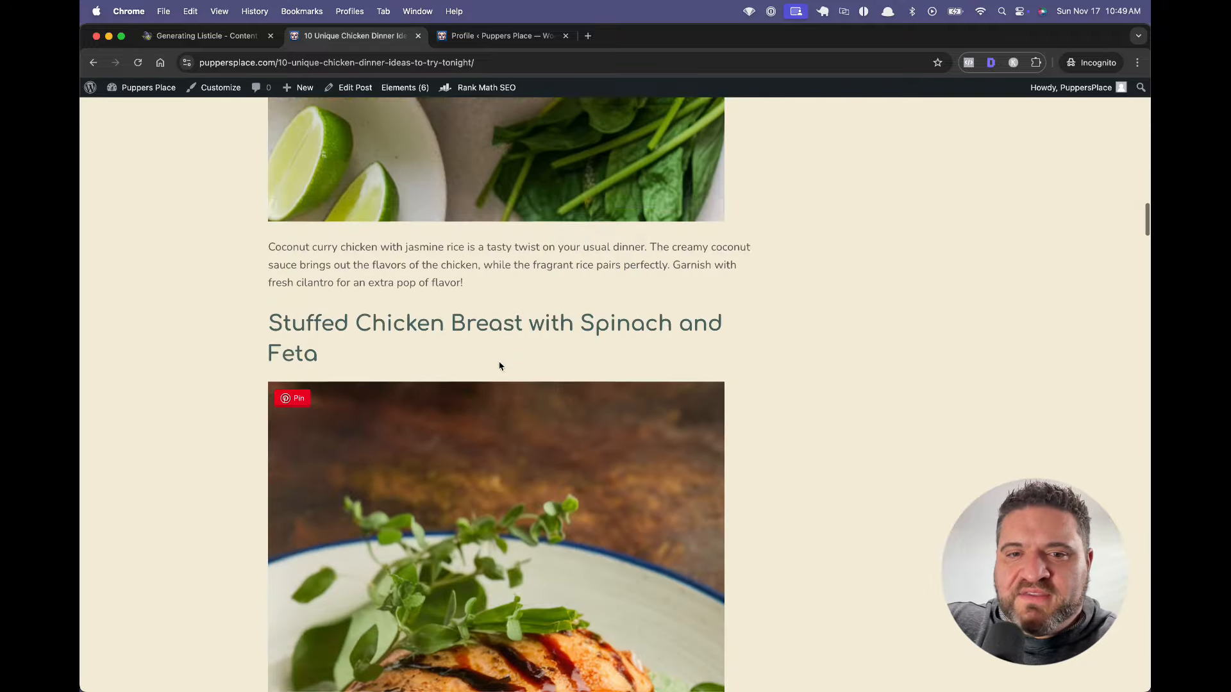
{"action": "scroll", "coordinate": [499, 366], "scroll_direction": "down", "scroll_amount": 20}
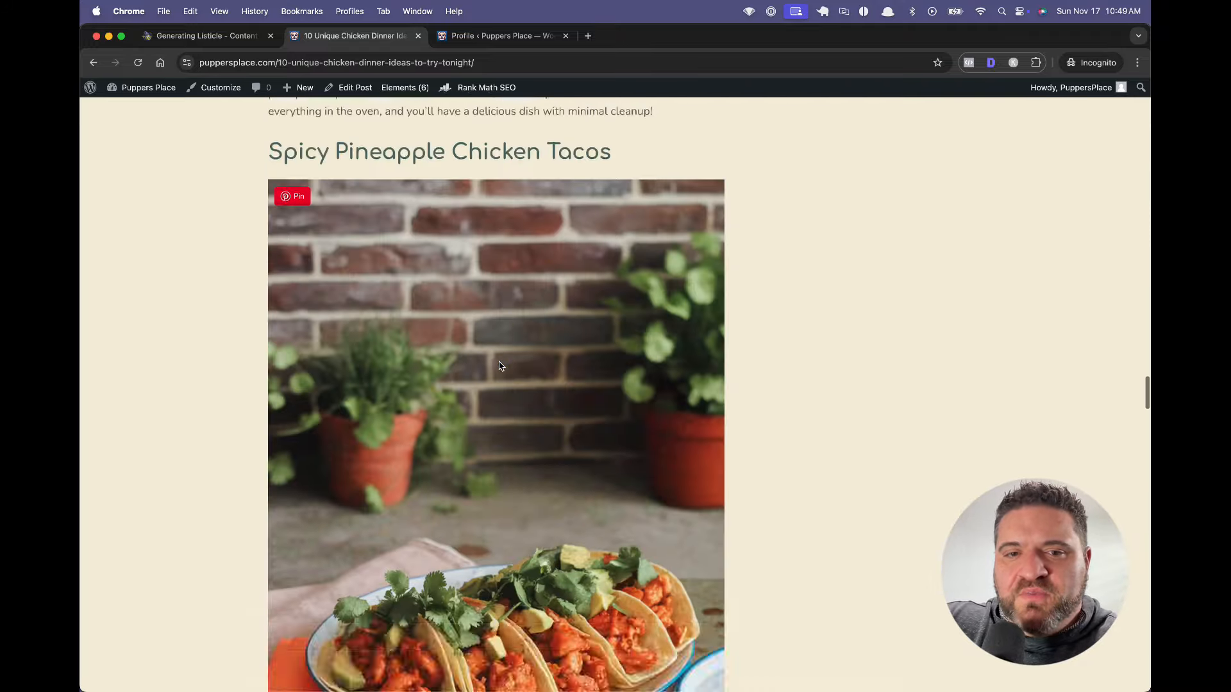
{"action": "scroll", "coordinate": [499, 366], "scroll_direction": "down", "scroll_amount": 20}
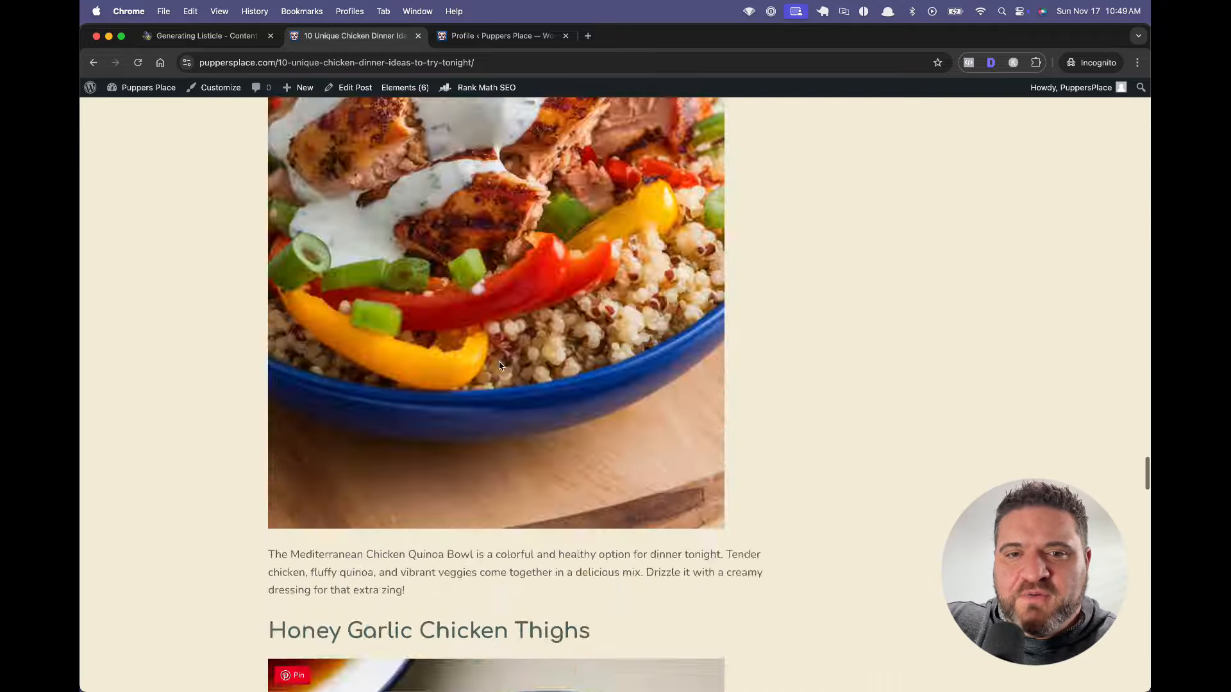
{"action": "scroll", "coordinate": [500, 366], "scroll_direction": "up", "scroll_amount": 20}
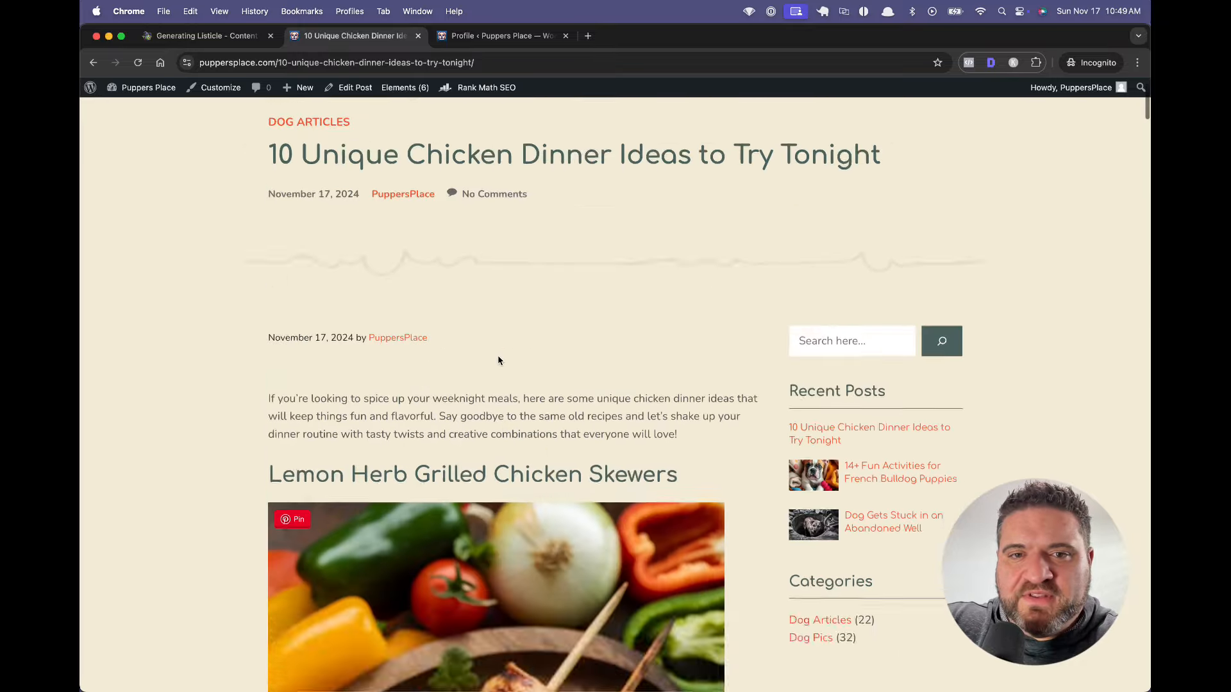
{"action": "scroll", "coordinate": [499, 360], "scroll_direction": "up", "scroll_amount": 5}
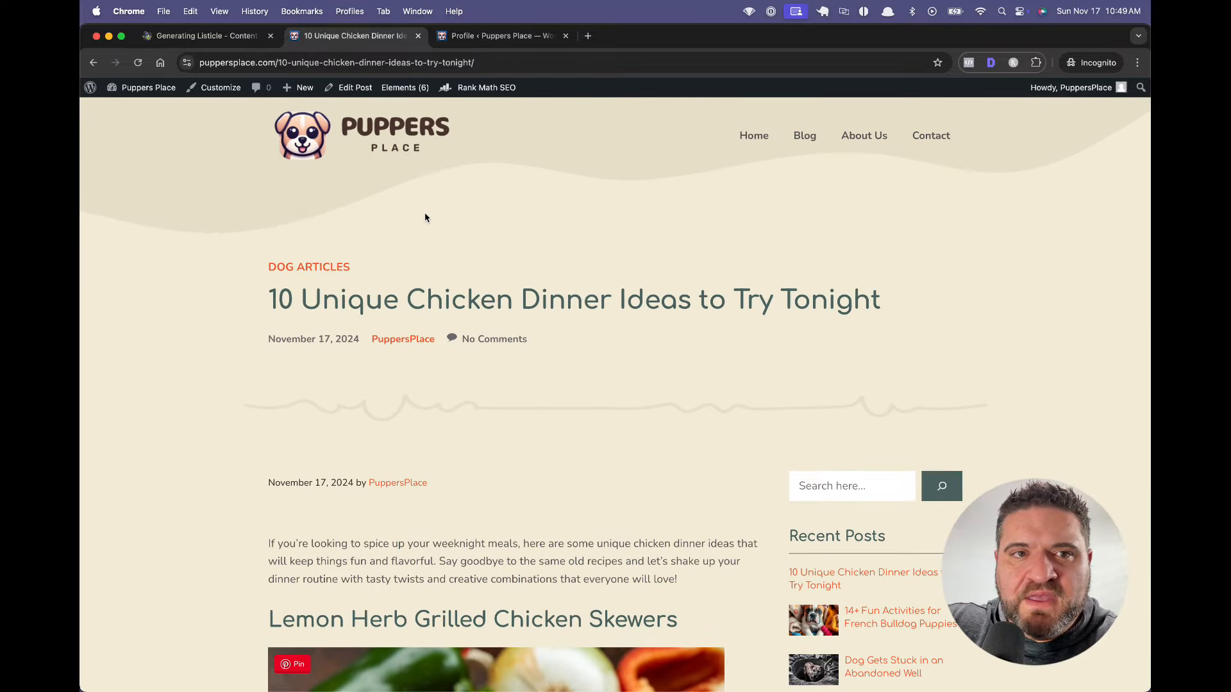
Step: Switch back to Content Goblin and view the article "10 Unique Chicken Dinner Ideas You'll Love" from the Article Library
{"action": "left_click", "coordinate": [218, 37]}
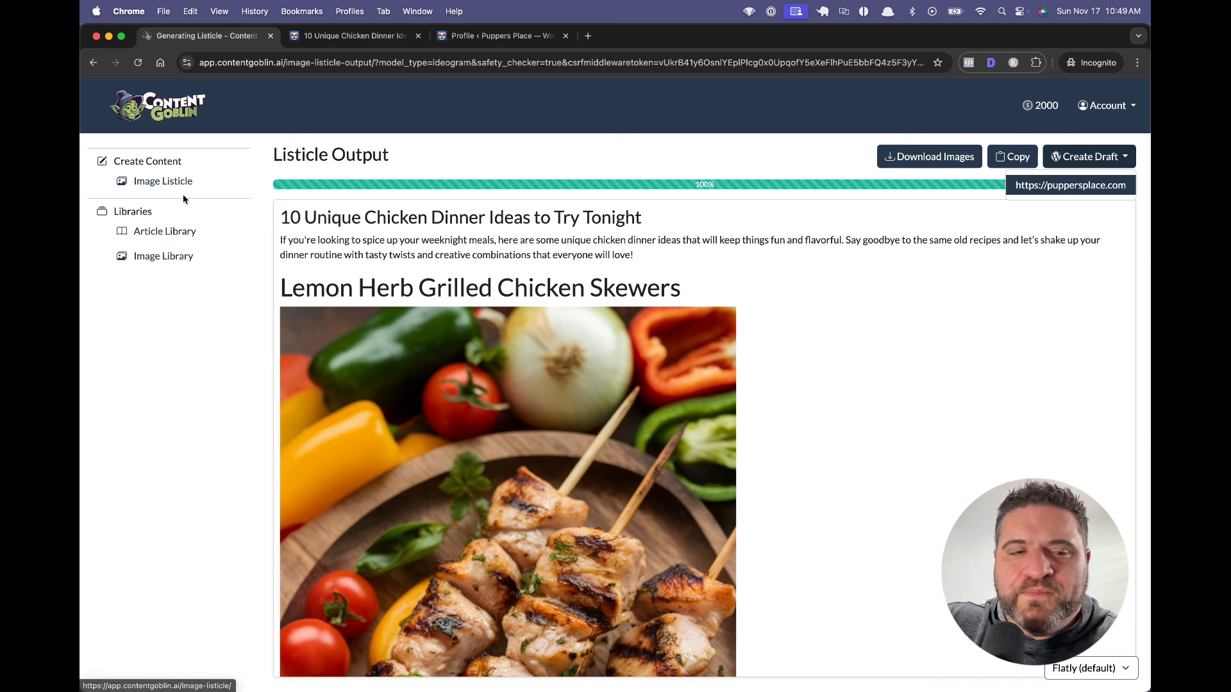
{"action": "left_click", "coordinate": [179, 232]}
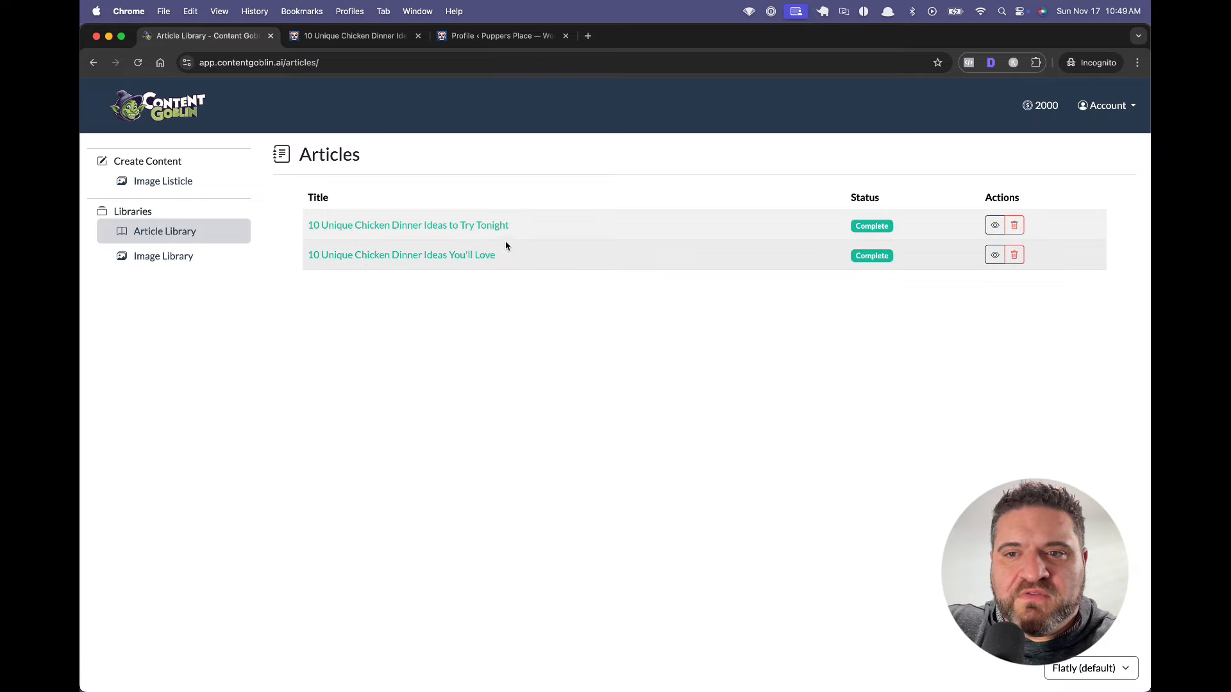
{"action": "left_click", "coordinate": [456, 257]}
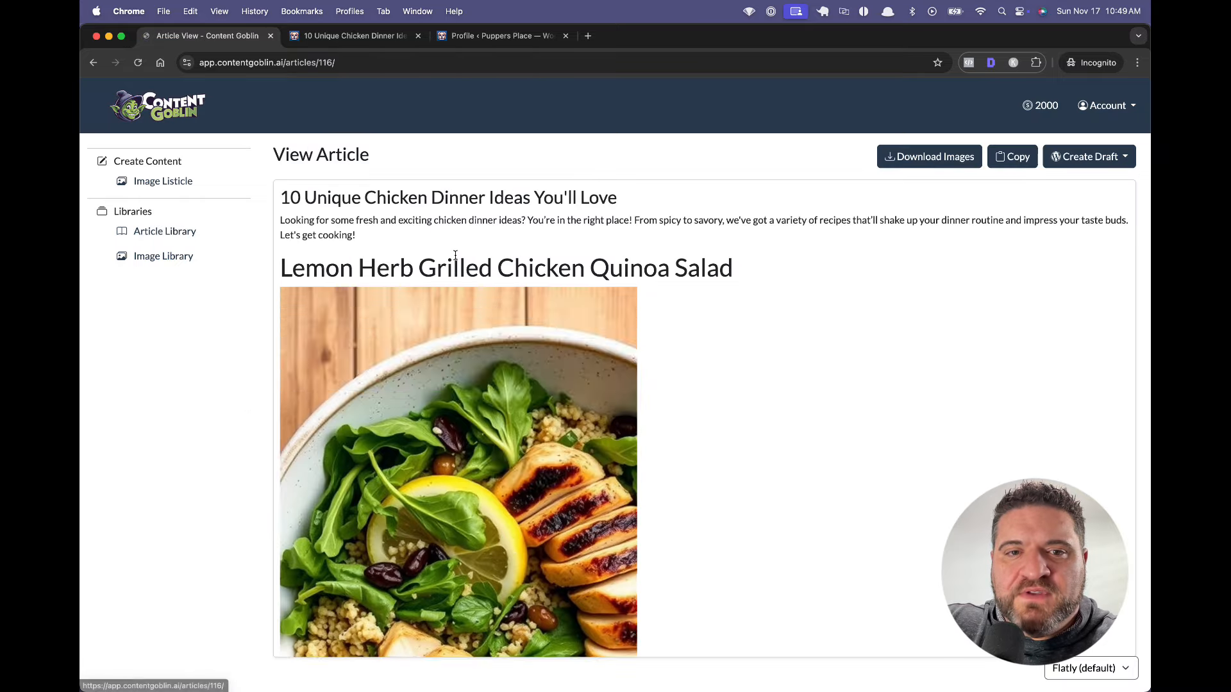
{"action": "scroll", "coordinate": [514, 341], "scroll_direction": "down", "scroll_amount": 5}
{"action": "scroll", "coordinate": [577, 320], "scroll_direction": "up", "scroll_amount": 5}
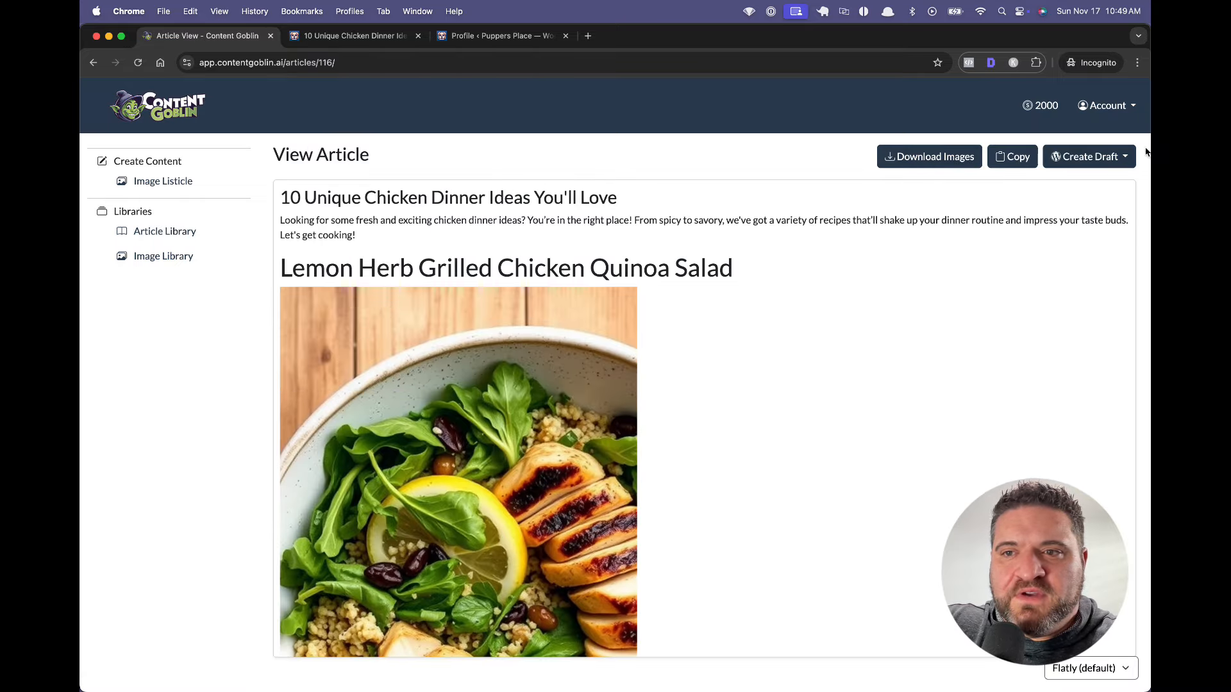
Step: Browse the generated chicken images in the Image Library's article_images folder
{"action": "left_click", "coordinate": [161, 256]}
{"action": "scroll", "coordinate": [591, 385], "scroll_direction": "down", "scroll_amount": 2}
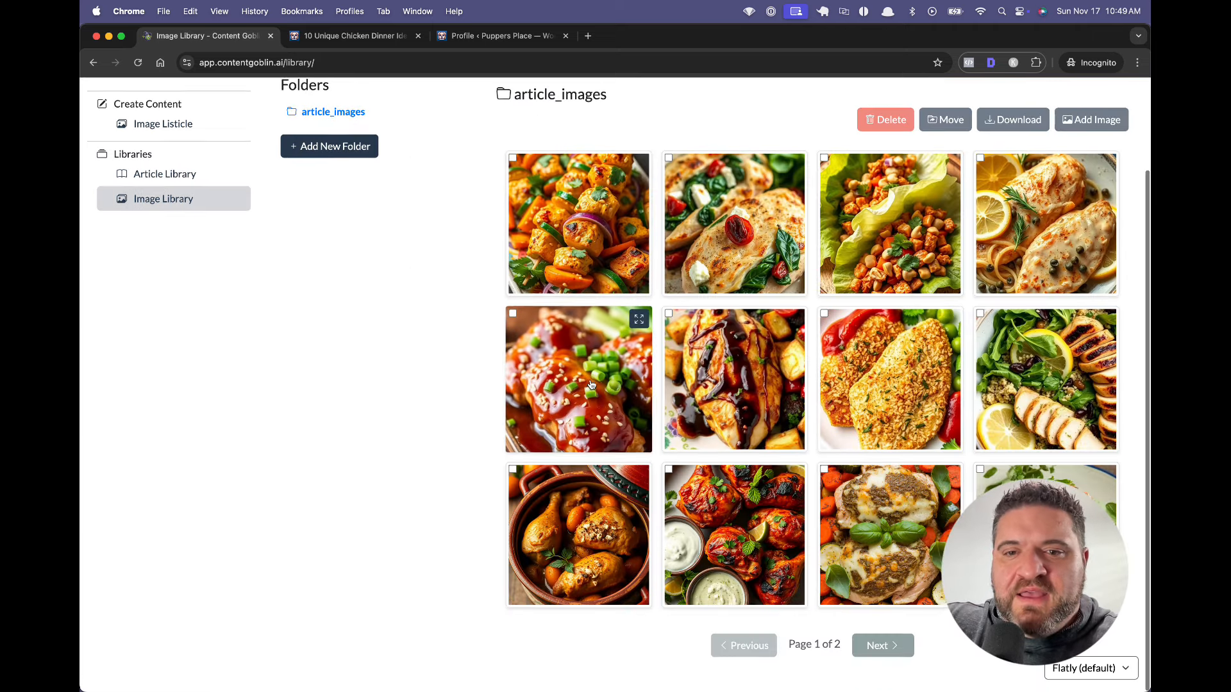
{"action": "scroll", "coordinate": [591, 385], "scroll_direction": "up", "scroll_amount": 2}
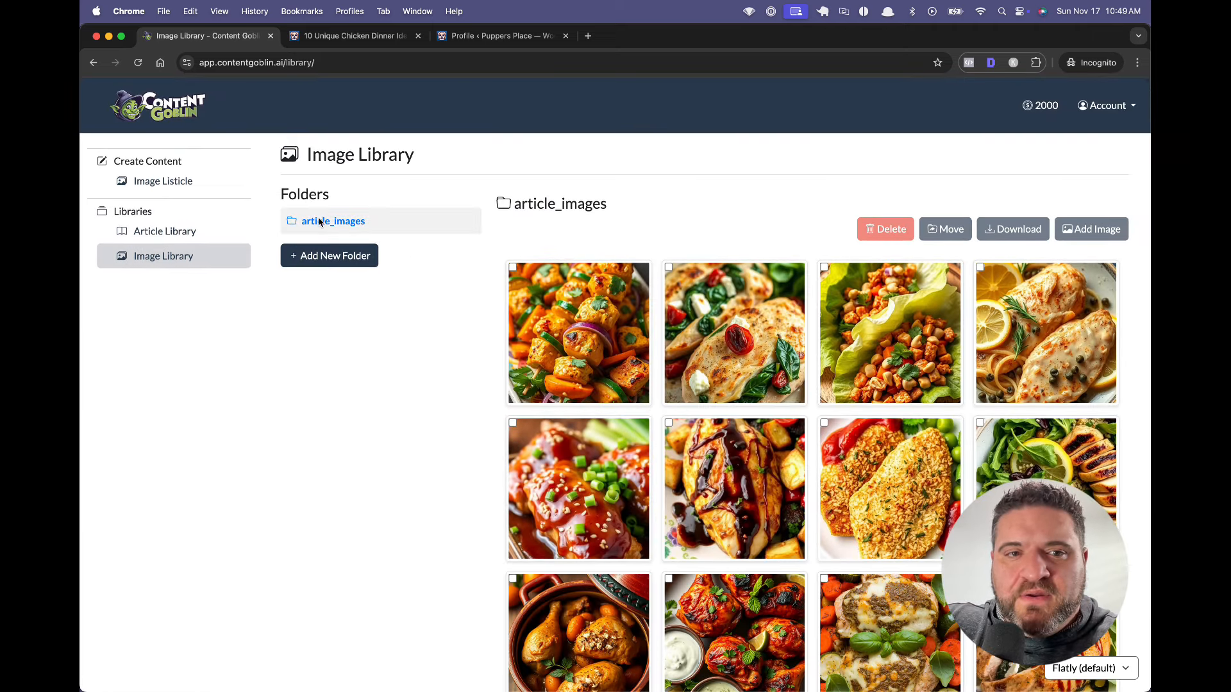
{"action": "scroll", "coordinate": [402, 301], "scroll_direction": "down", "scroll_amount": 2}
{"action": "scroll", "coordinate": [403, 302], "scroll_direction": "up", "scroll_amount": 1}
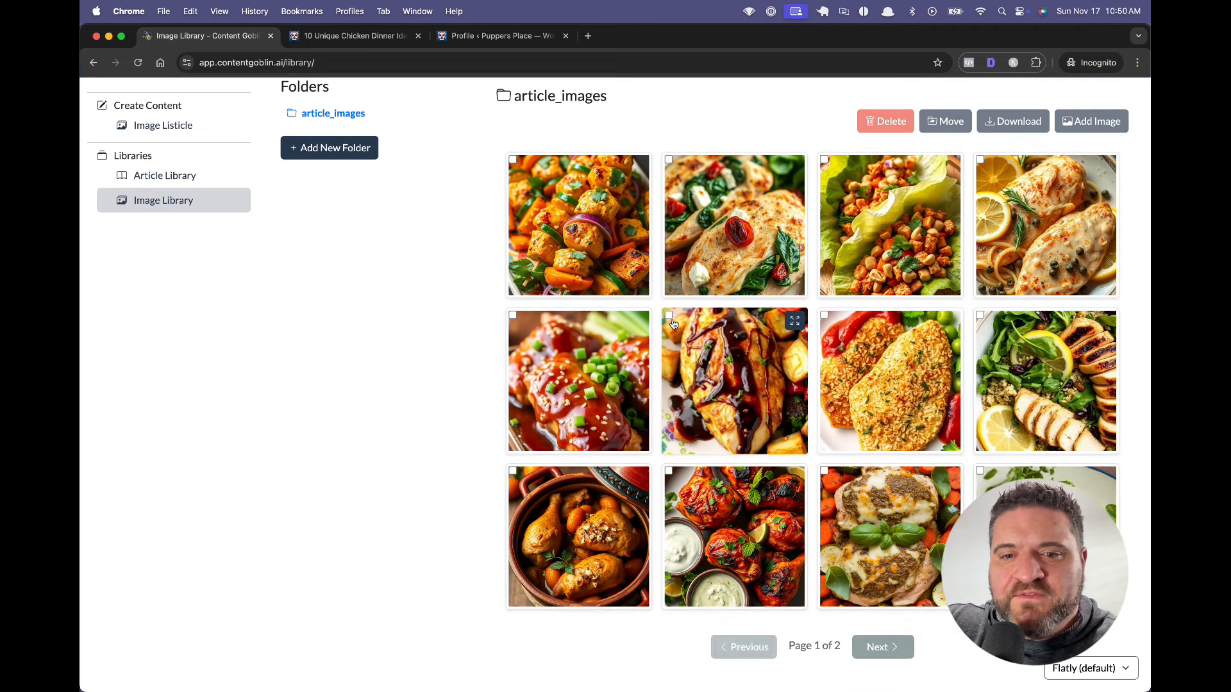
{"action": "scroll", "coordinate": [737, 320], "scroll_direction": "up", "scroll_amount": 1}
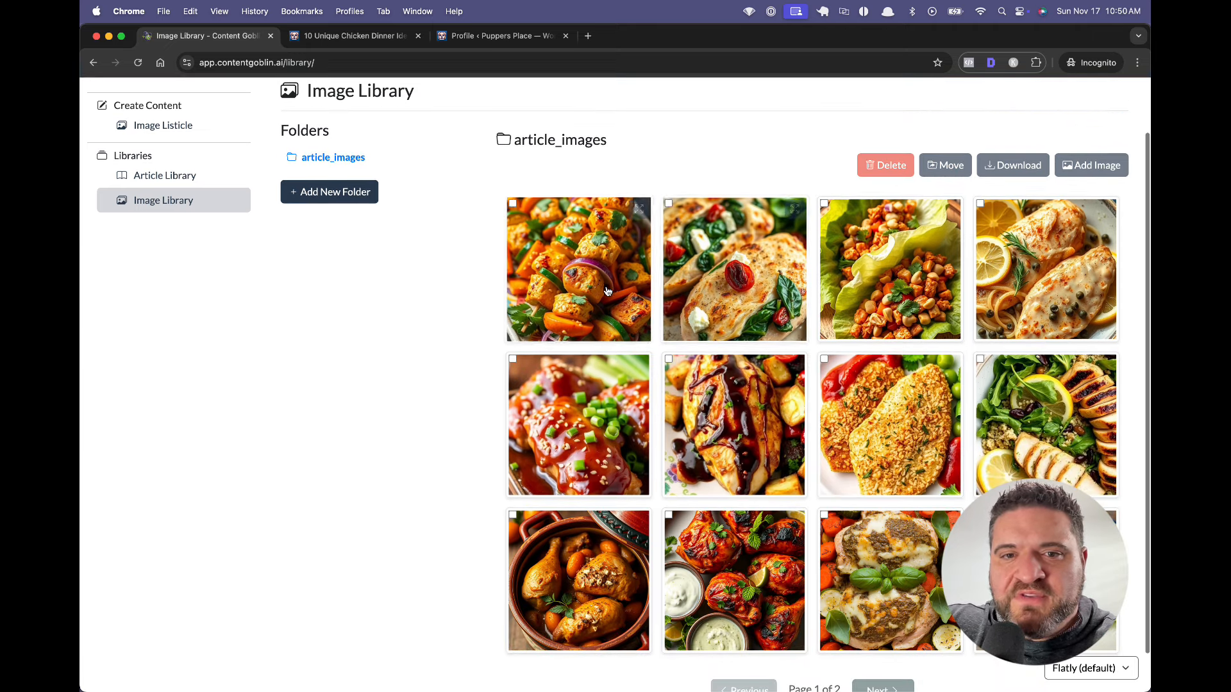
Step: Enlarge the first image in the article_images folder, close the preview and look over the remaining images
{"action": "left_click", "coordinate": [530, 224]}
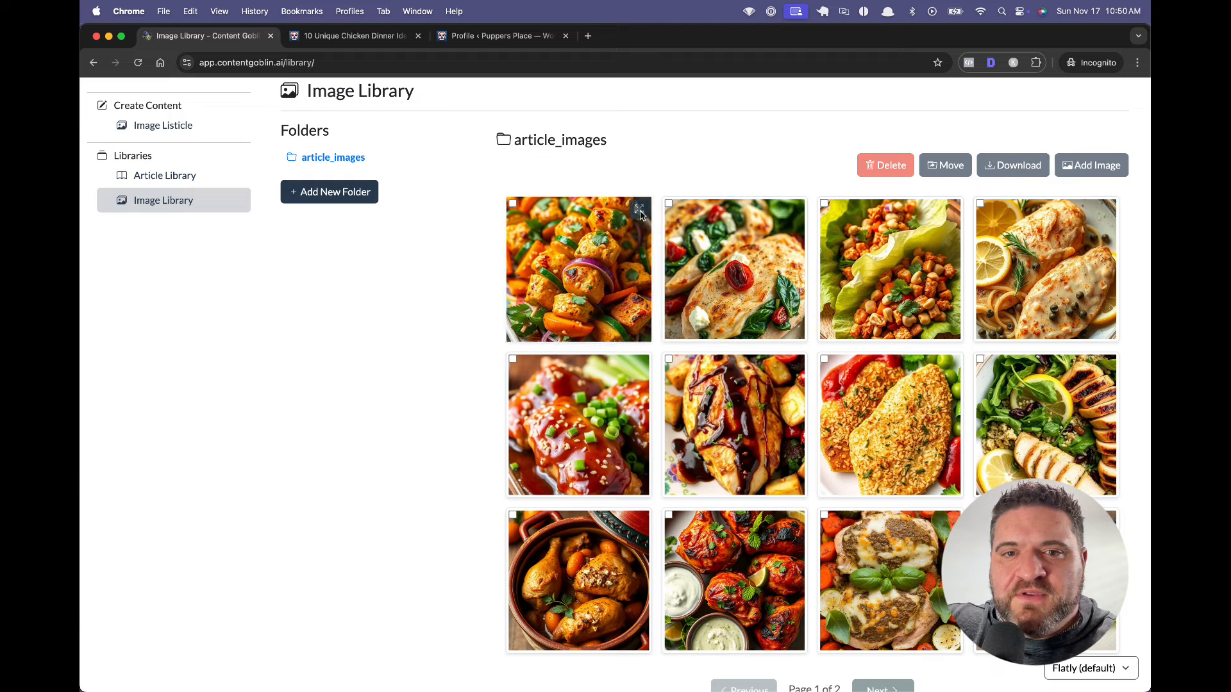
{"action": "left_click", "coordinate": [640, 209]}
{"action": "left_click", "coordinate": [847, 115]}
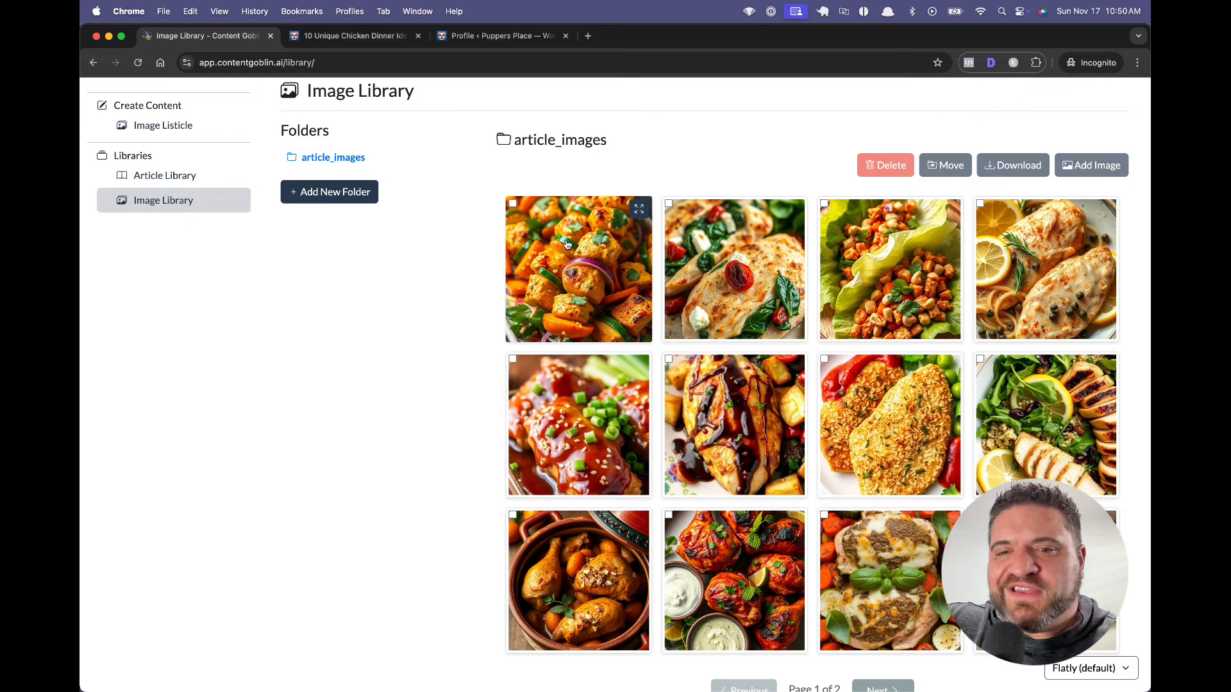
{"action": "scroll", "coordinate": [574, 250], "scroll_direction": "down", "scroll_amount": 1}
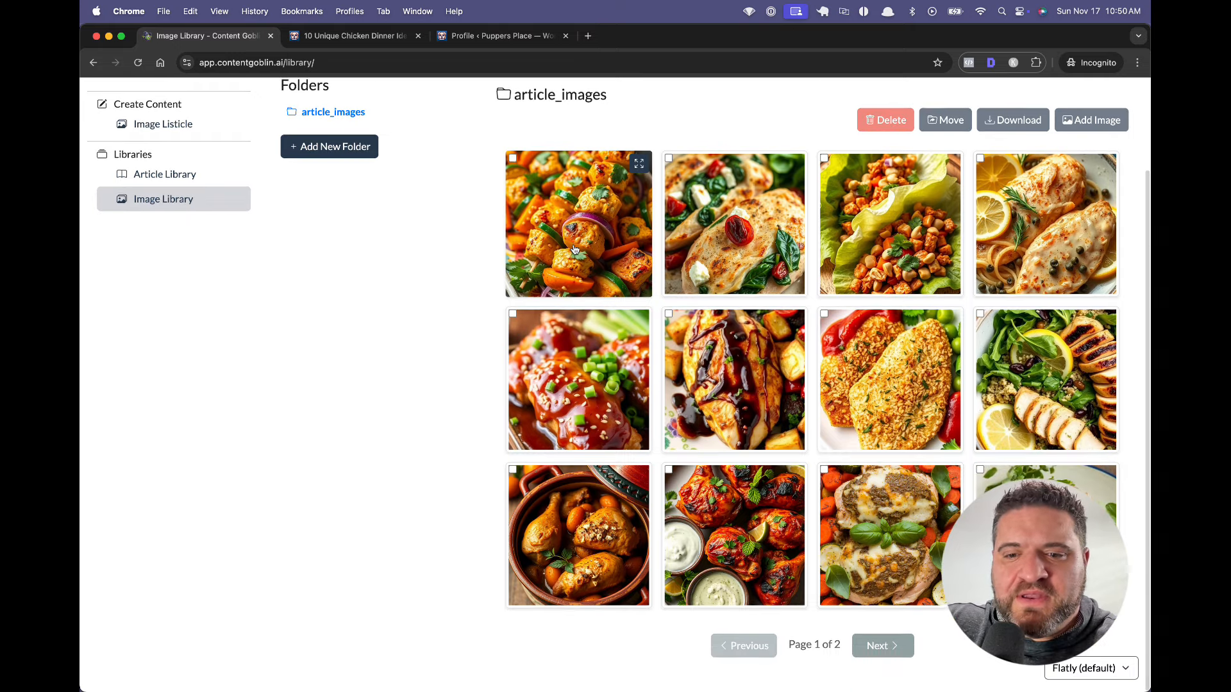
{"action": "scroll", "coordinate": [575, 249], "scroll_direction": "up", "scroll_amount": 2}
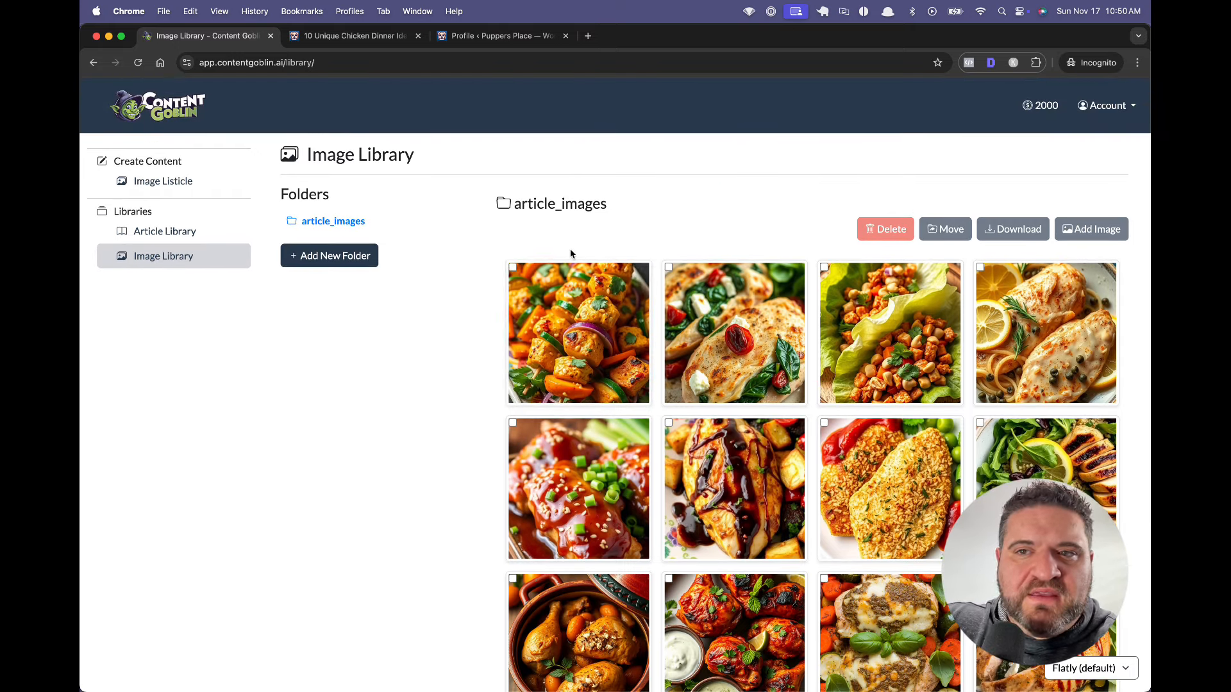
{"action": "scroll", "coordinate": [883, 337], "scroll_direction": "down", "scroll_amount": 2}
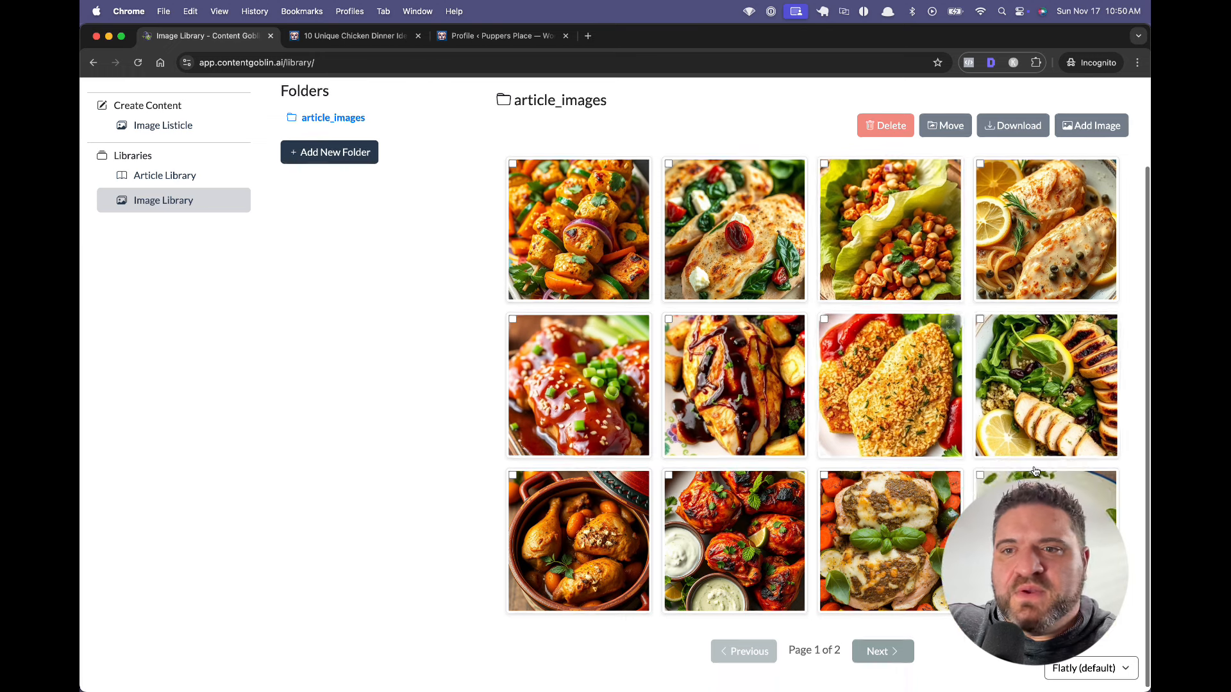
Step: Apply the Pulse theme to the interface and bring up the theme choices again
{"action": "left_click", "coordinate": [1123, 673]}
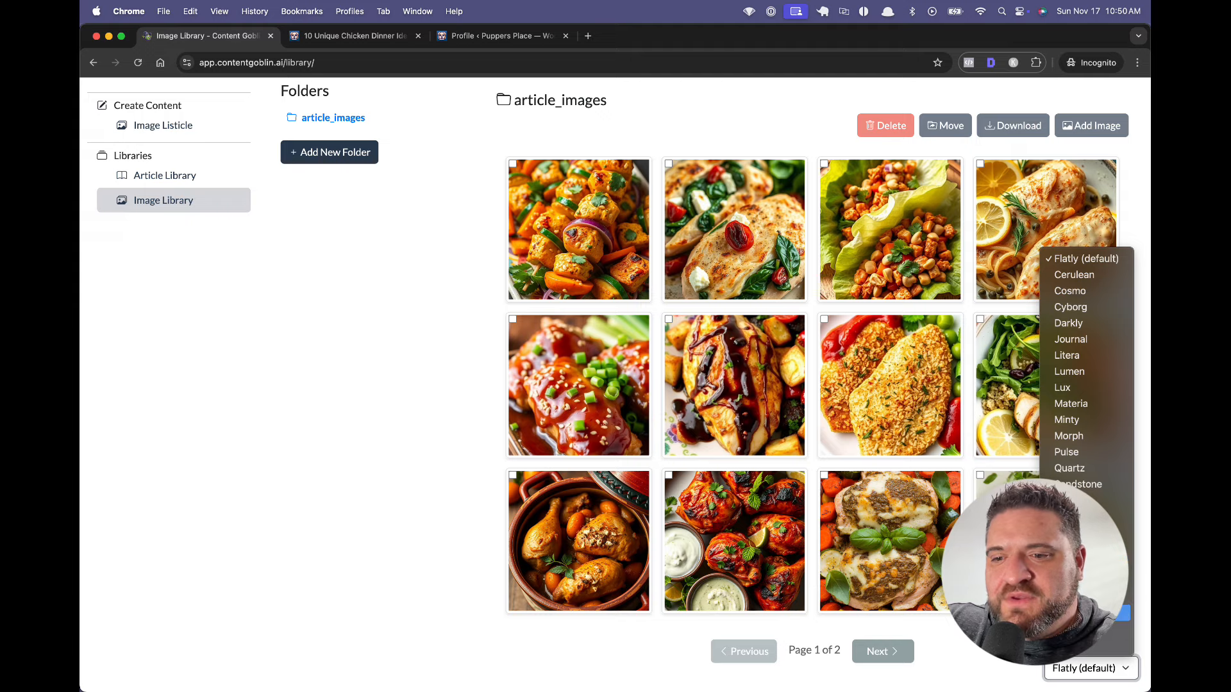
{"action": "left_click", "coordinate": [1066, 452]}
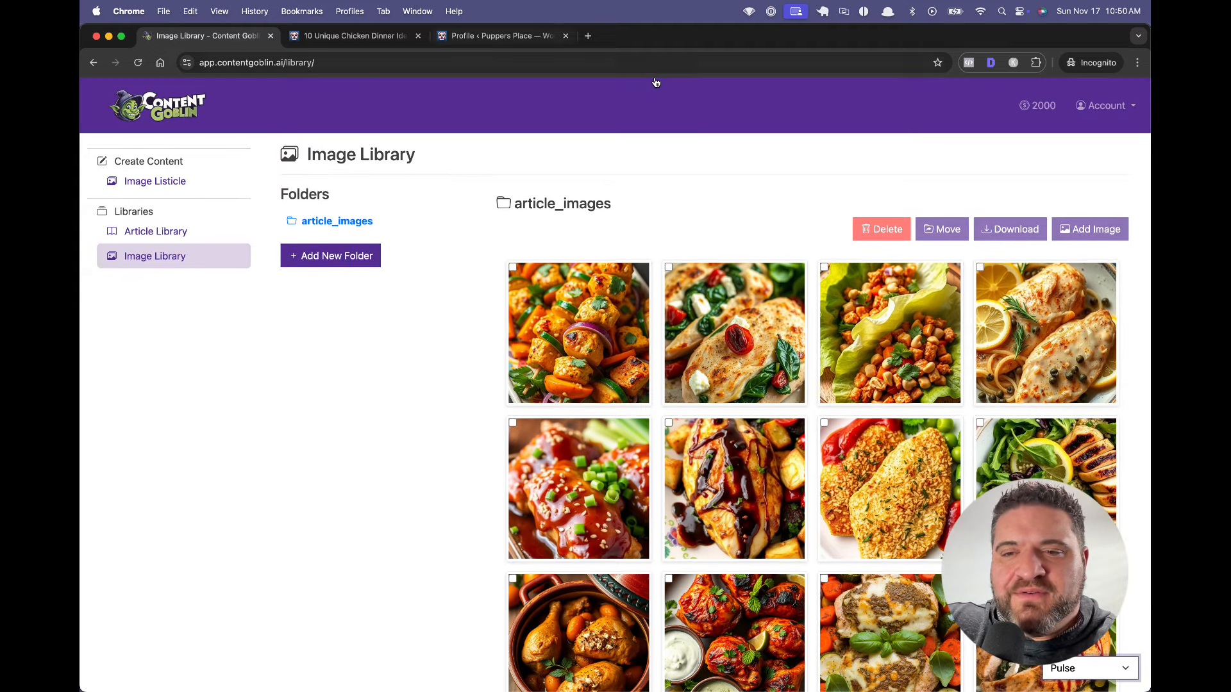
{"action": "scroll", "coordinate": [848, 288], "scroll_direction": "down", "scroll_amount": 1}
{"action": "scroll", "coordinate": [848, 288], "scroll_direction": "up", "scroll_amount": 1}
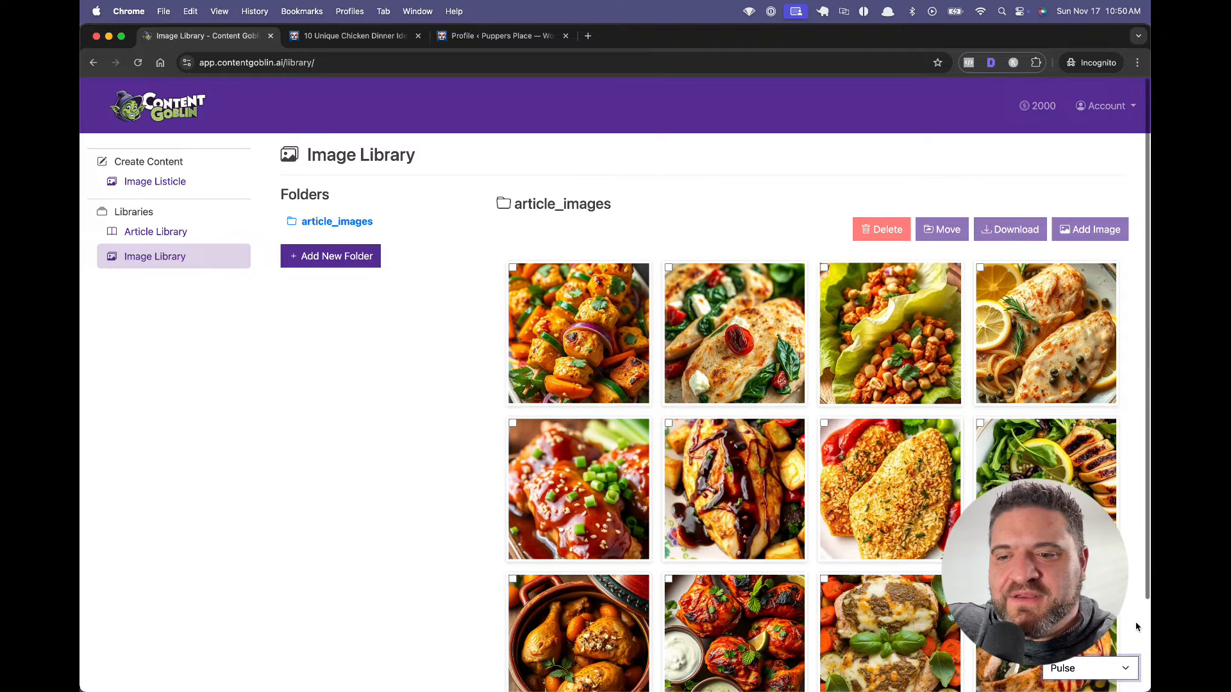
{"action": "left_click", "coordinate": [1102, 668]}
{"action": "left_click", "coordinate": [1082, 475]}
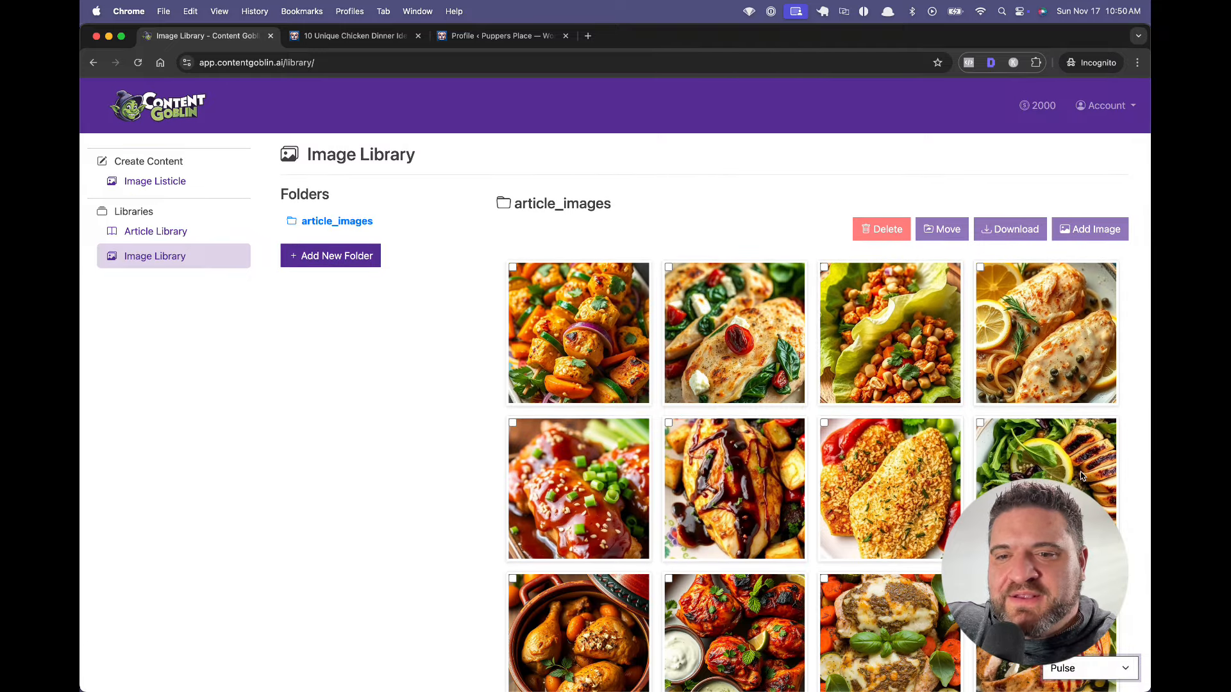